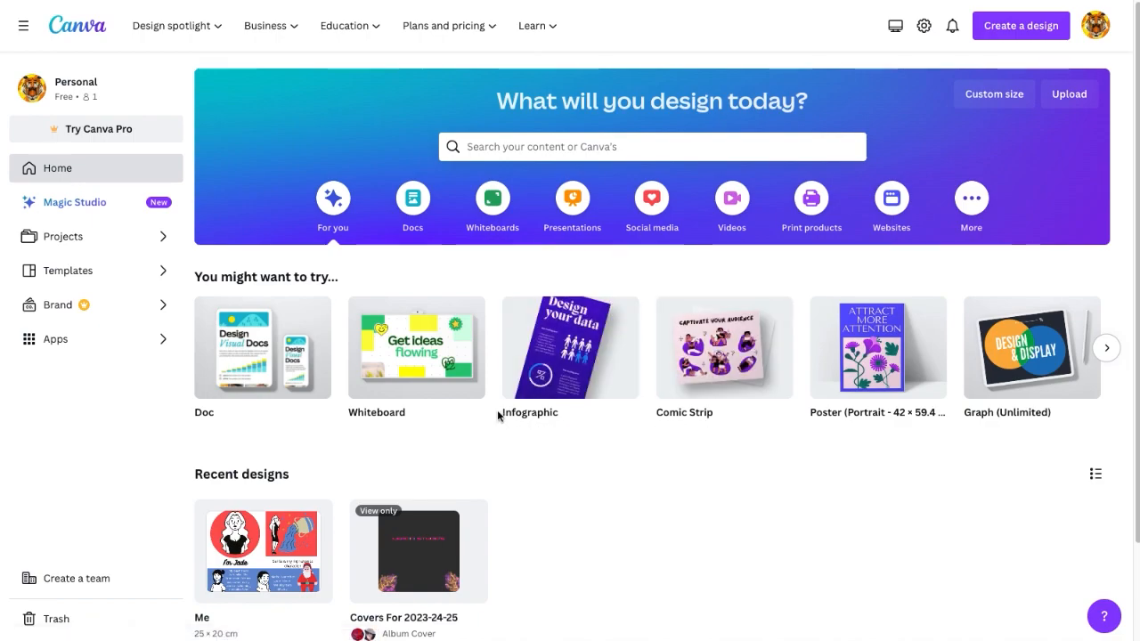
# - Create a new blank 25 × 20 cm Comic Strip design
pyautogui.click(752, 374)
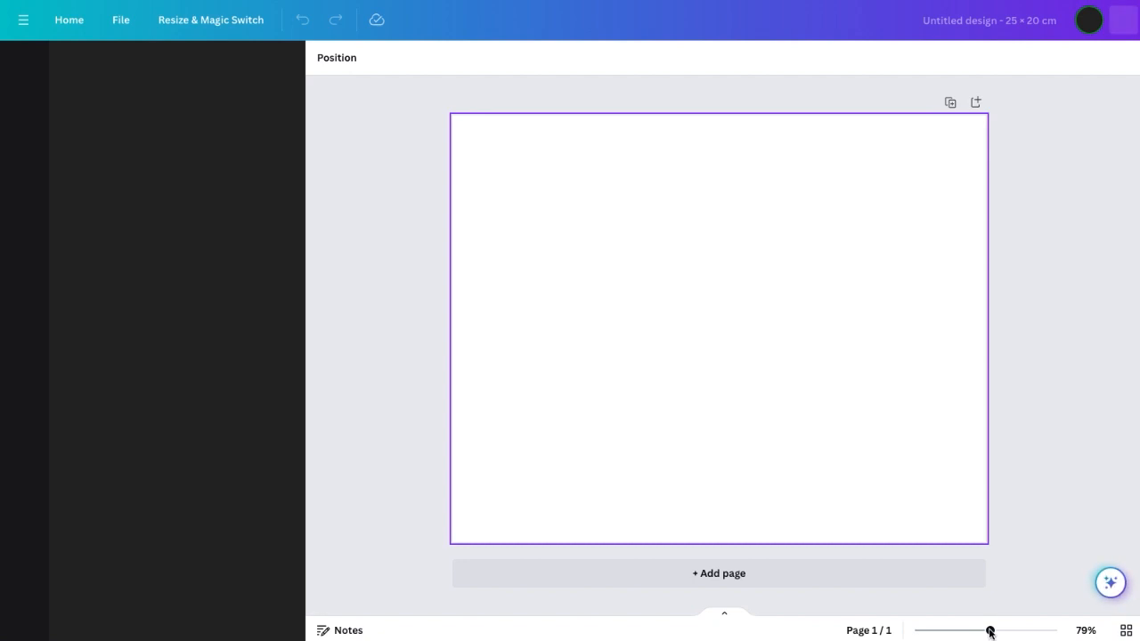
pyautogui.moveTo(988, 630)
pyautogui.mouseDown()
pyautogui.moveTo(938, 632)
pyautogui.moveTo(968, 632)
pyautogui.mouseUp()
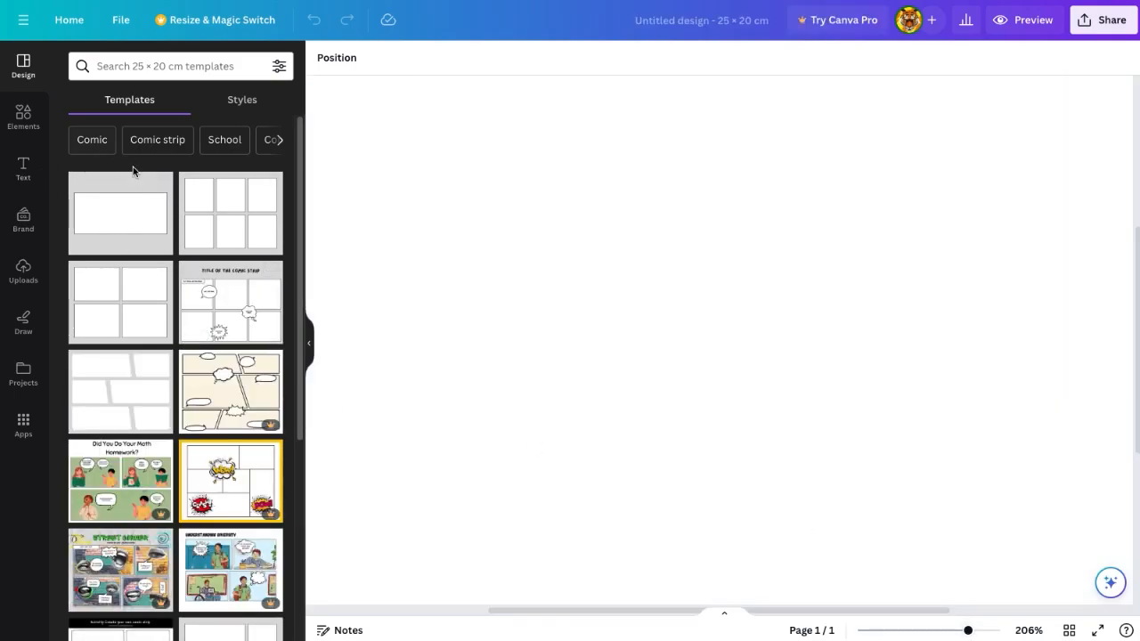
# - Search the elements library for "teen" and limit the results to graphics
pyautogui.click(25, 120)
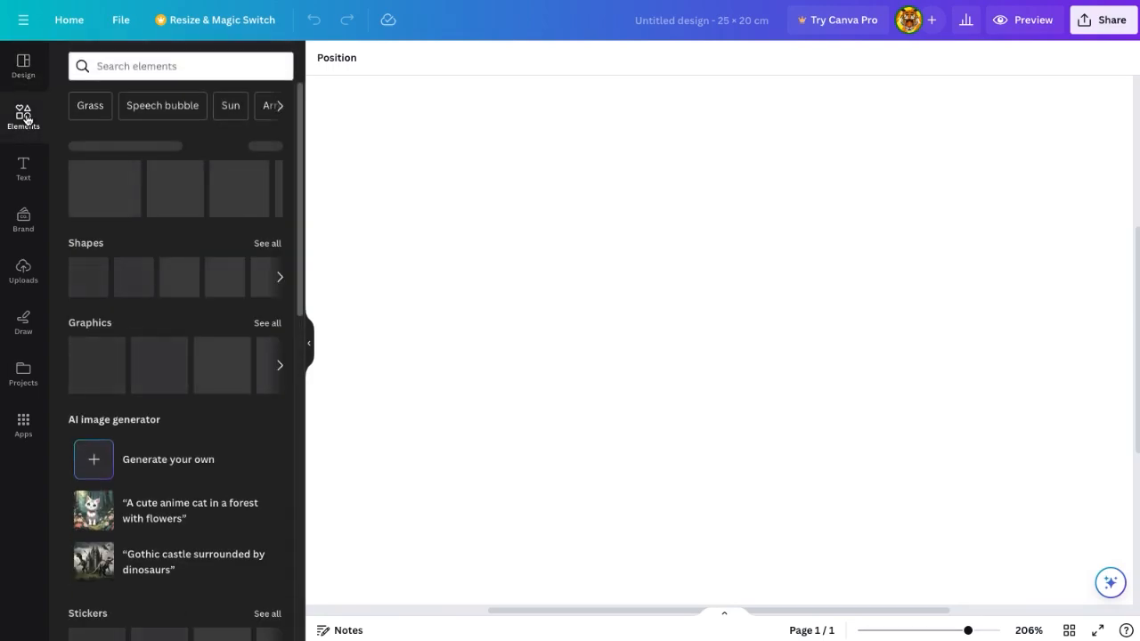
pyautogui.click(128, 65)
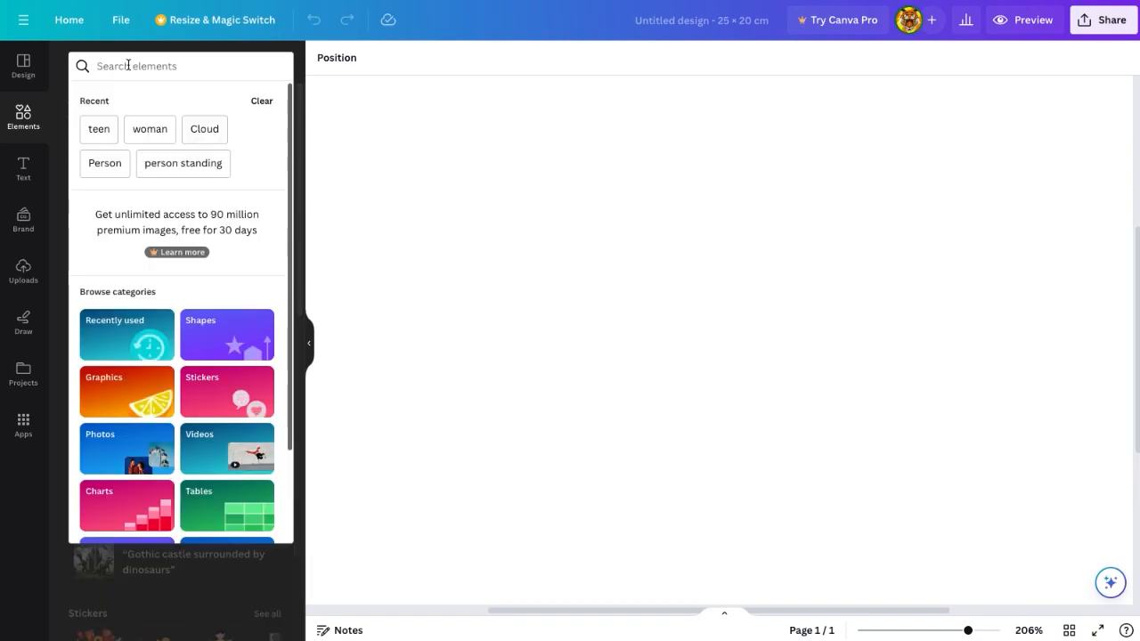
pyautogui.write('teen')
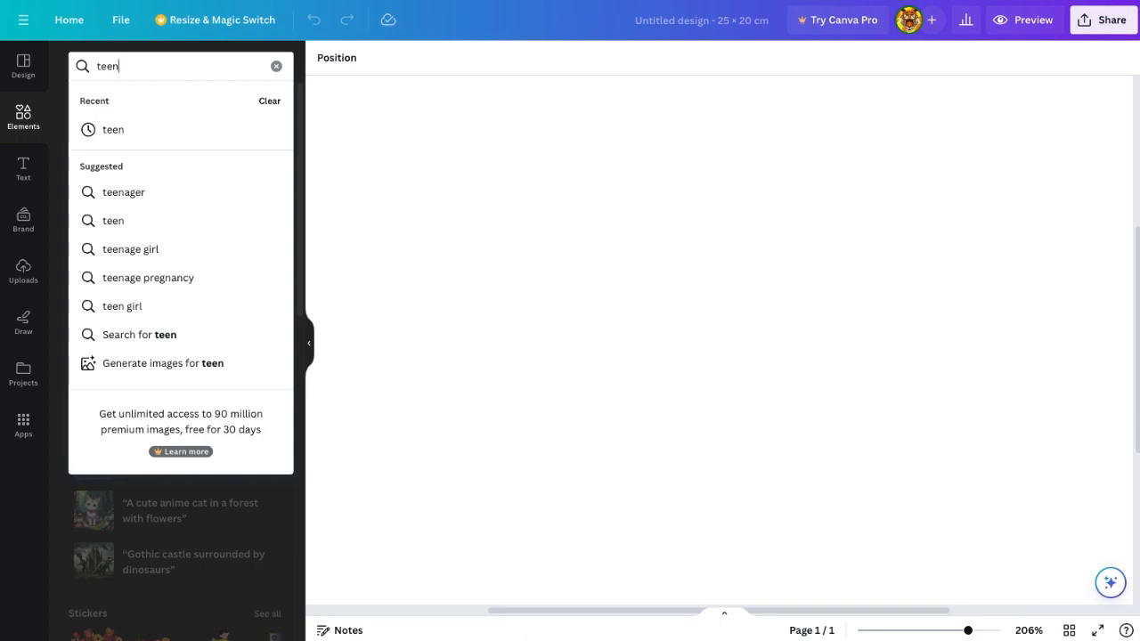
pyautogui.press('Return')
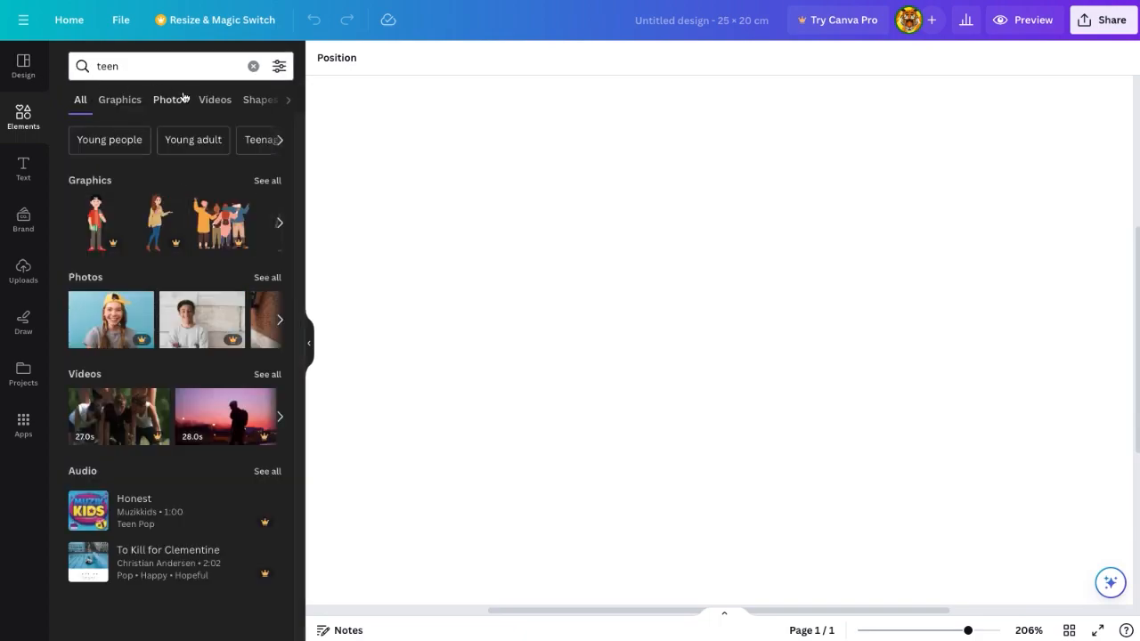
pyautogui.click(118, 102)
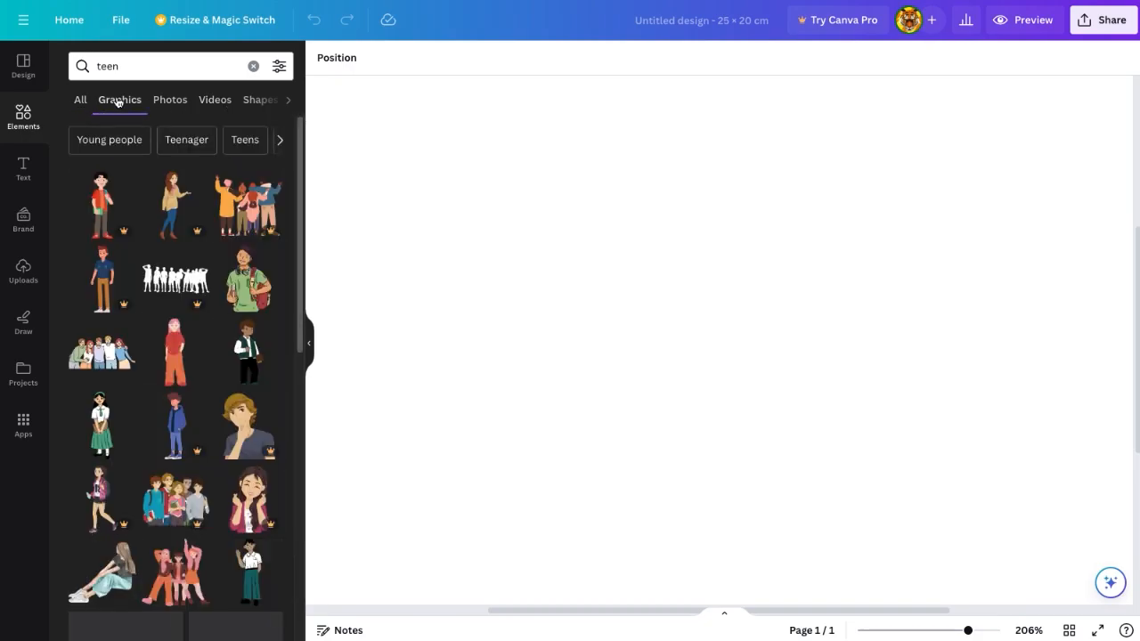
# - Add the free graphic of the schoolgirl in a green skirt holding a brown folder to the page
pyautogui.scroll(-3, 165, 302)
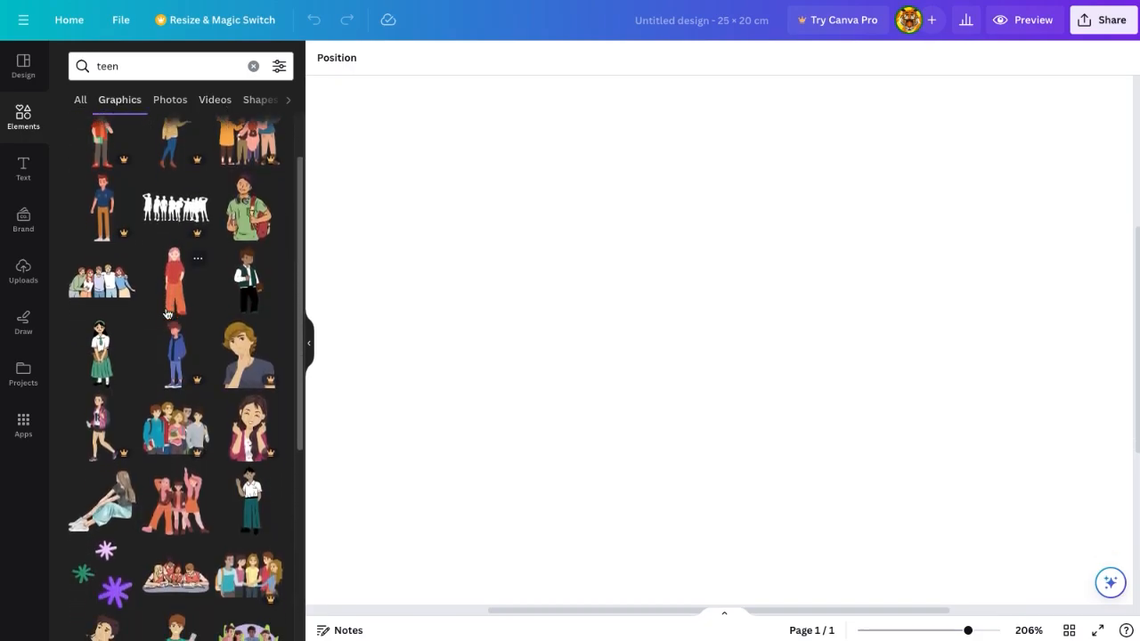
pyautogui.scroll(-1, 166, 313)
pyautogui.scroll(-2, 166, 313)
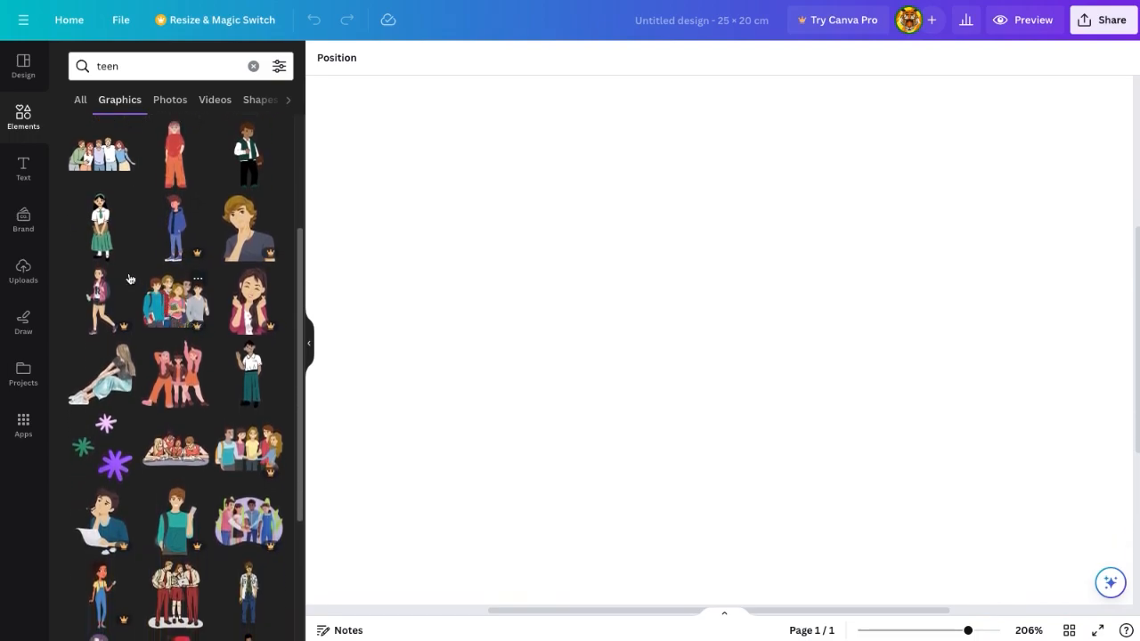
pyautogui.scroll(-3, 179, 533)
pyautogui.scroll(-4, 179, 532)
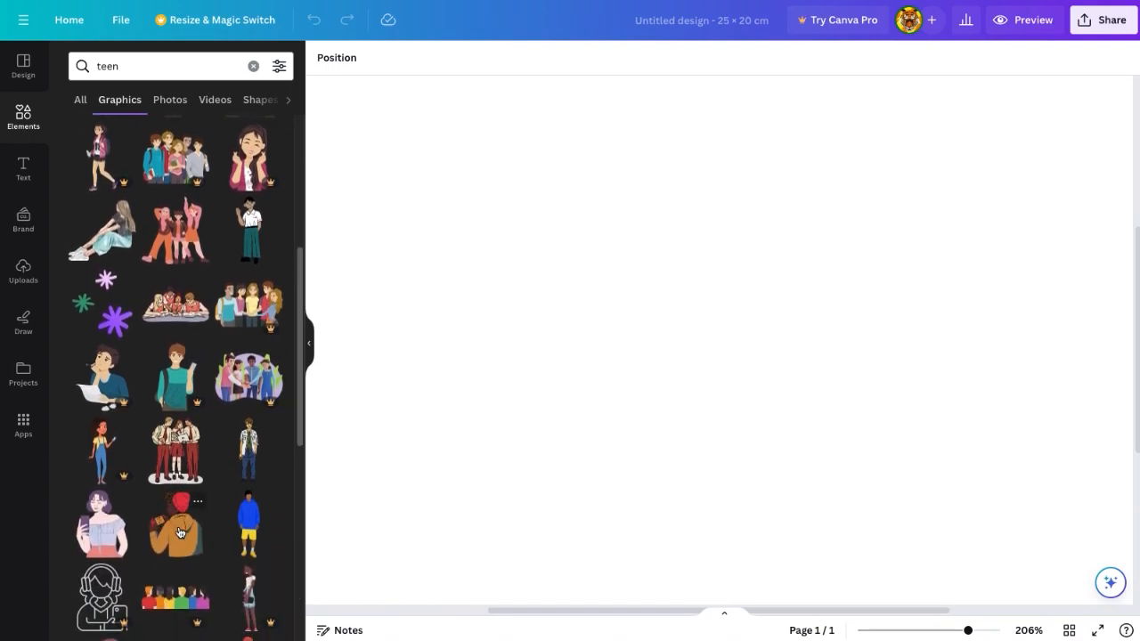
pyautogui.scroll(8, 179, 532)
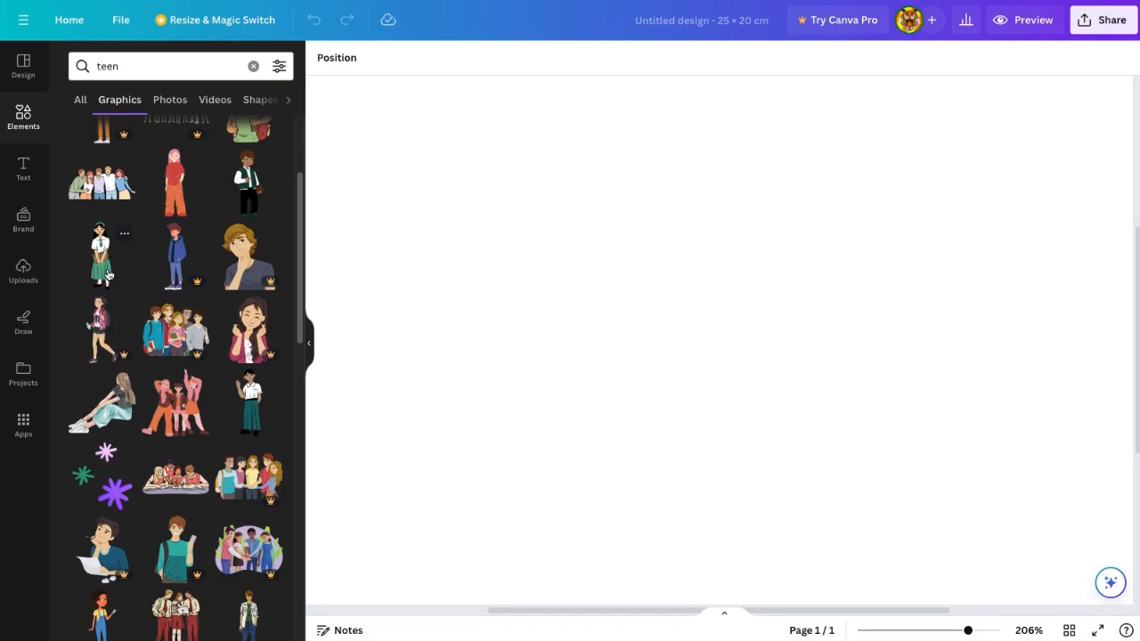
pyautogui.click(104, 267)
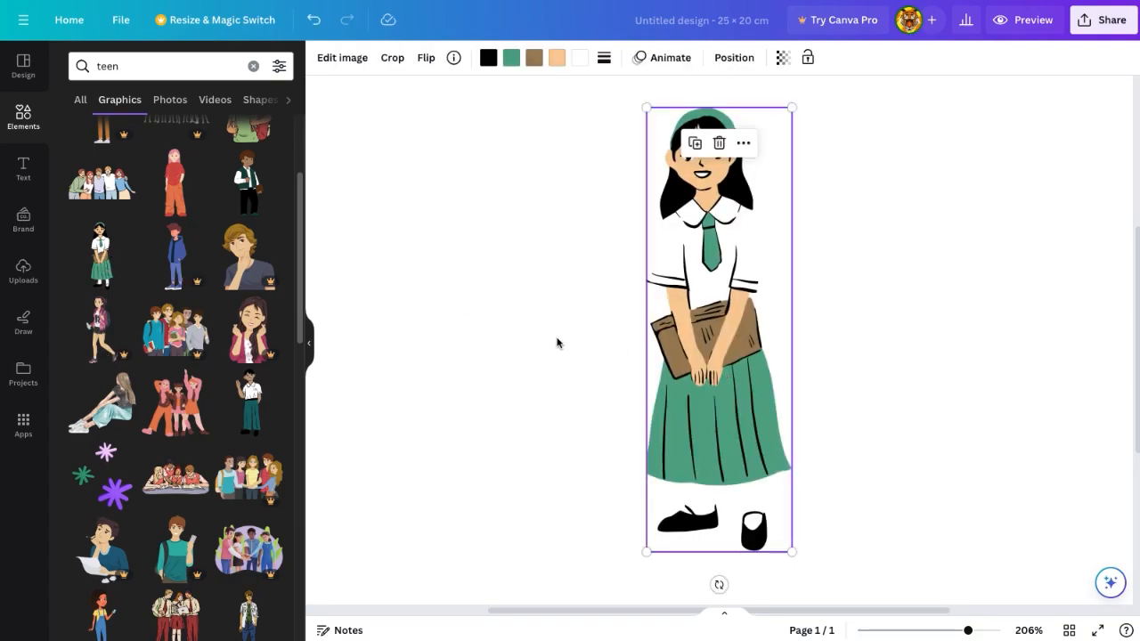
# - Move the schoolgirl graphic into the upper-left corner of the page
pyautogui.click(563, 344)
pyautogui.moveTo(697, 348); pyautogui.dragTo(538, 358)
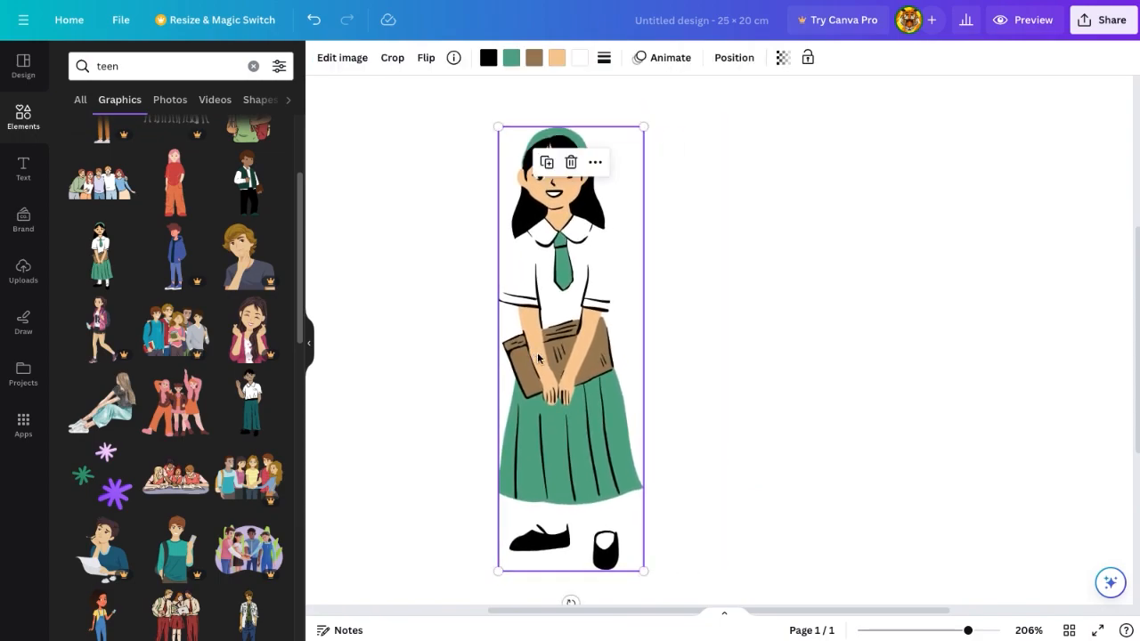
pyautogui.moveTo(643, 126)
pyautogui.mouseDown()
pyautogui.moveTo(611, 224)
pyautogui.moveTo(641, 133)
pyautogui.mouseUp()
pyautogui.moveTo(968, 632); pyautogui.dragTo(934, 630)
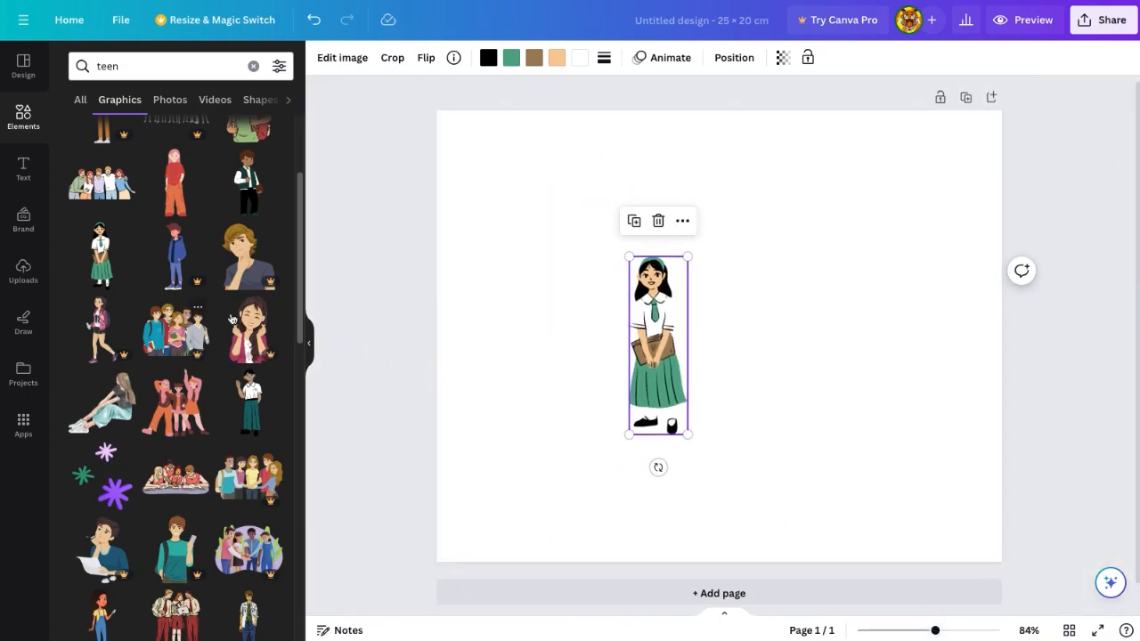
pyautogui.click(478, 425)
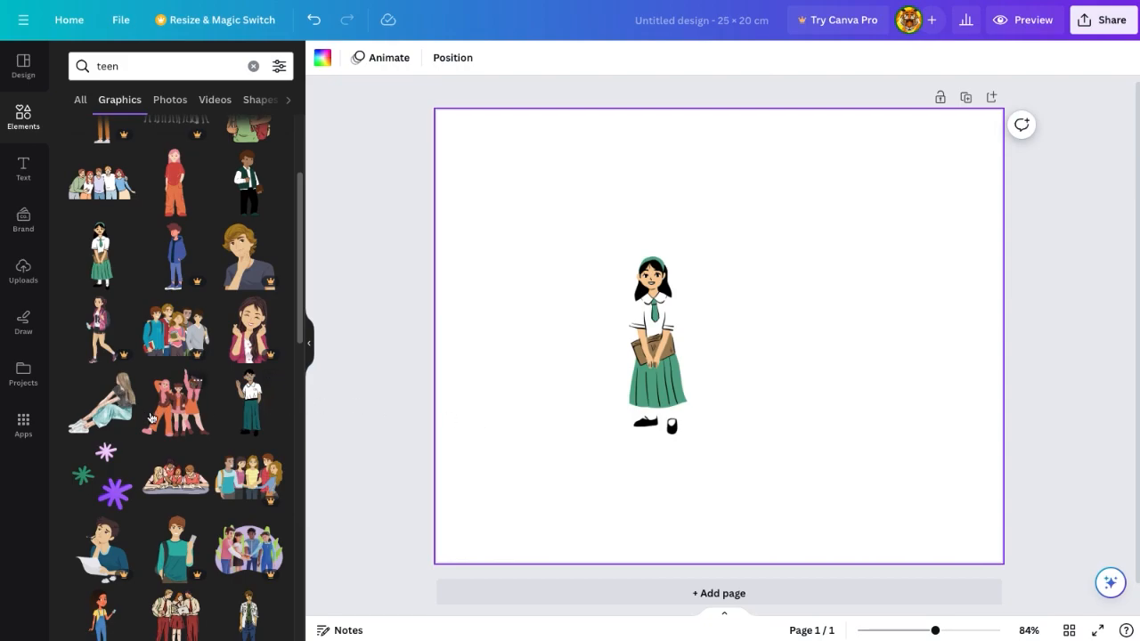
pyautogui.moveTo(640, 331); pyautogui.dragTo(493, 216)
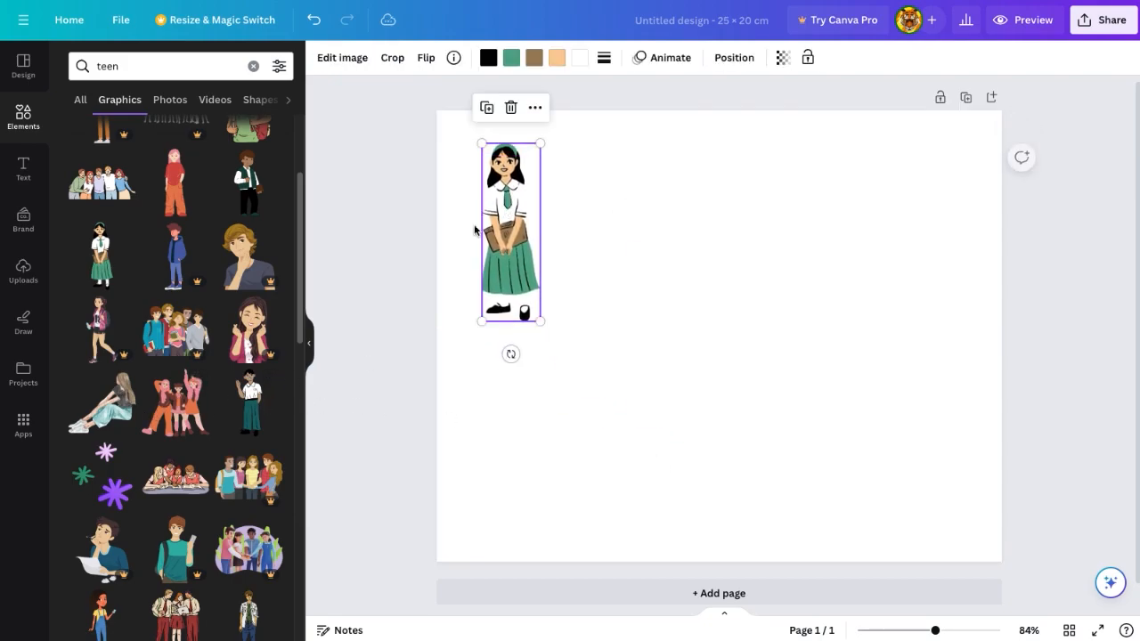
# - Try out the Pro graphic of the boy in the teal sweater at a larger size, and delete it
pyautogui.scroll(-3, 253, 402)
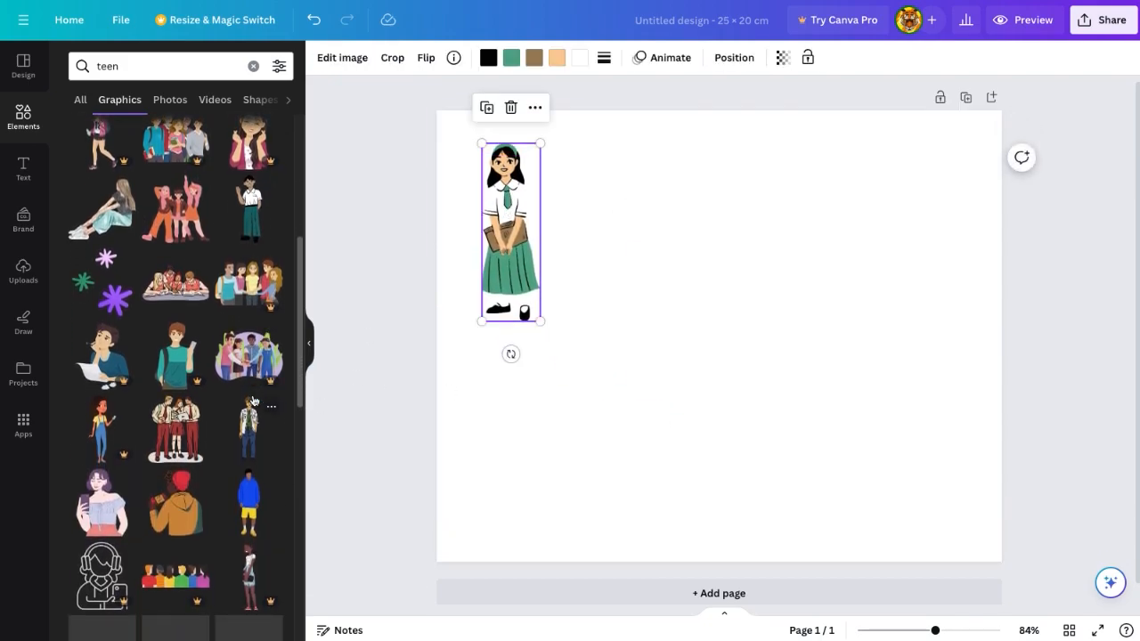
pyautogui.scroll(-1, 253, 402)
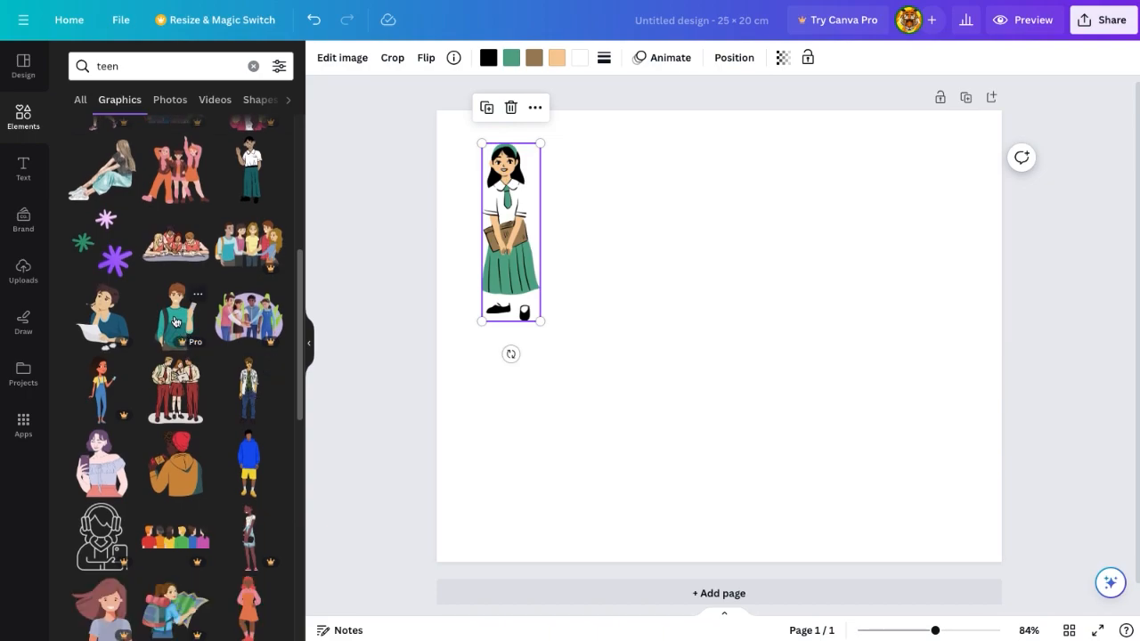
pyautogui.click(176, 322)
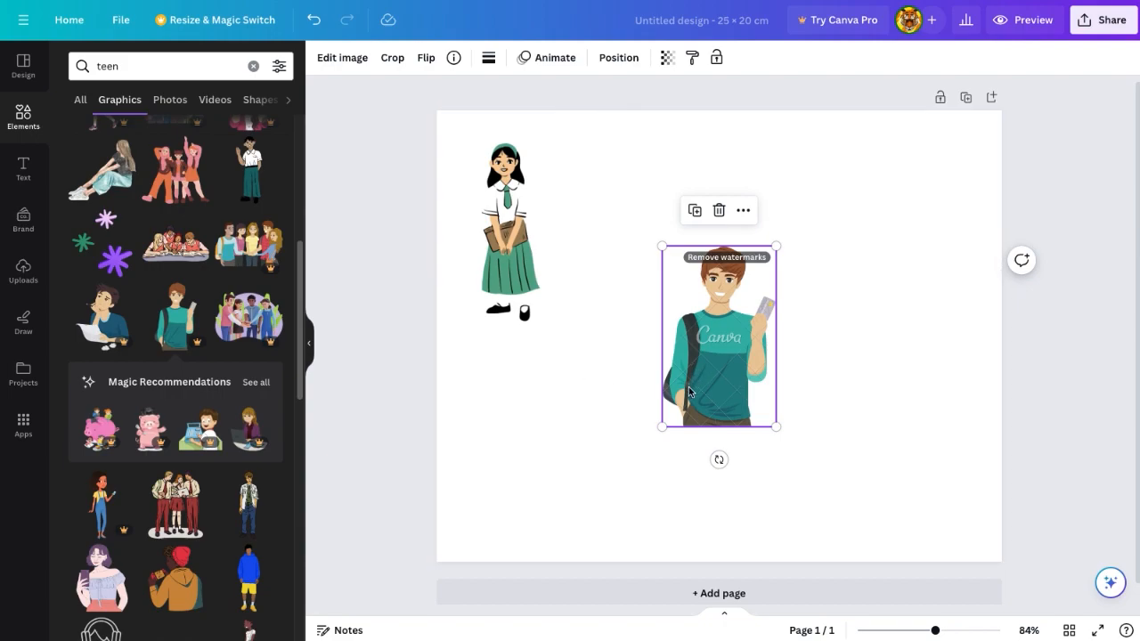
pyautogui.moveTo(662, 426); pyautogui.dragTo(570, 571)
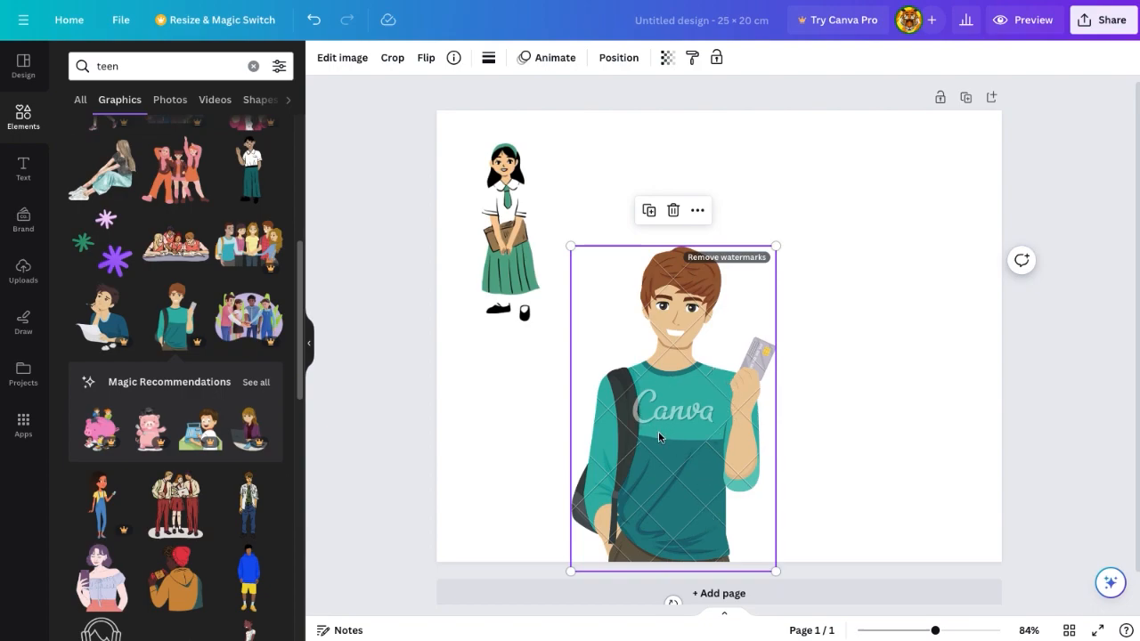
pyautogui.moveTo(679, 410); pyautogui.dragTo(721, 338)
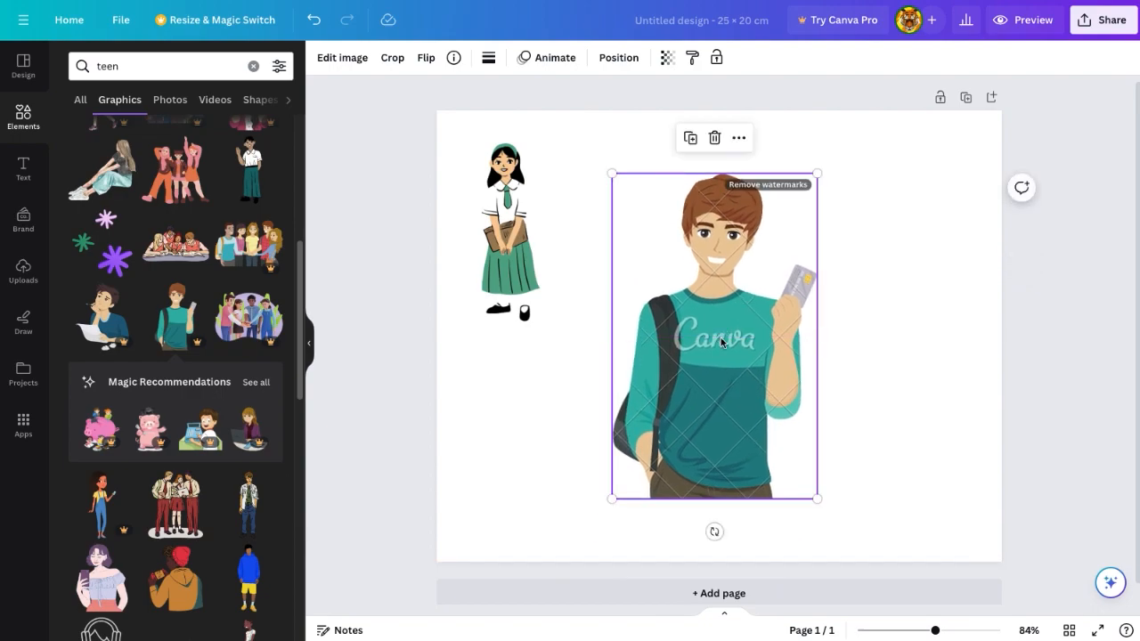
pyautogui.click(715, 139)
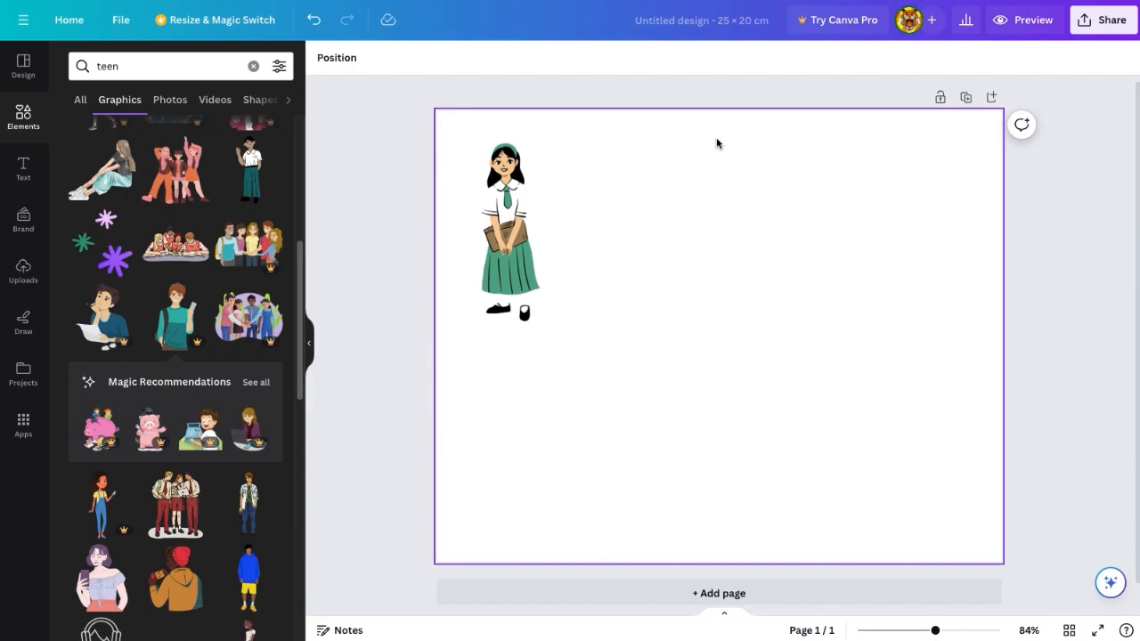
# - Add the graphic of three students in red uniforms and place it, scaled down, in the page's lower-right corner
pyautogui.scroll(-2, 190, 432)
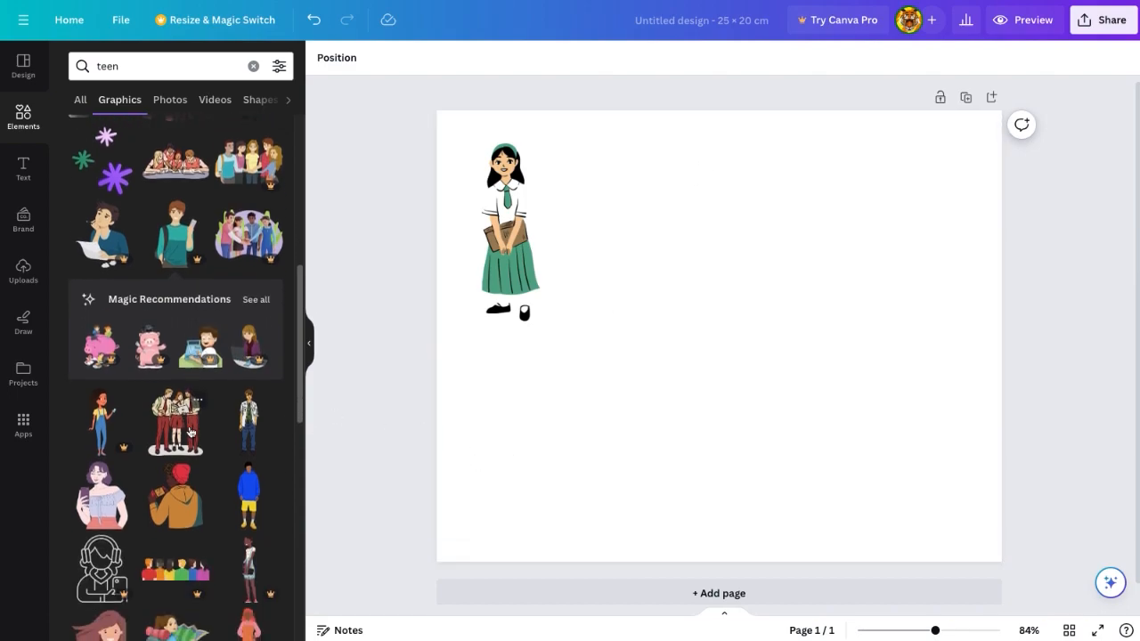
pyautogui.click(175, 421)
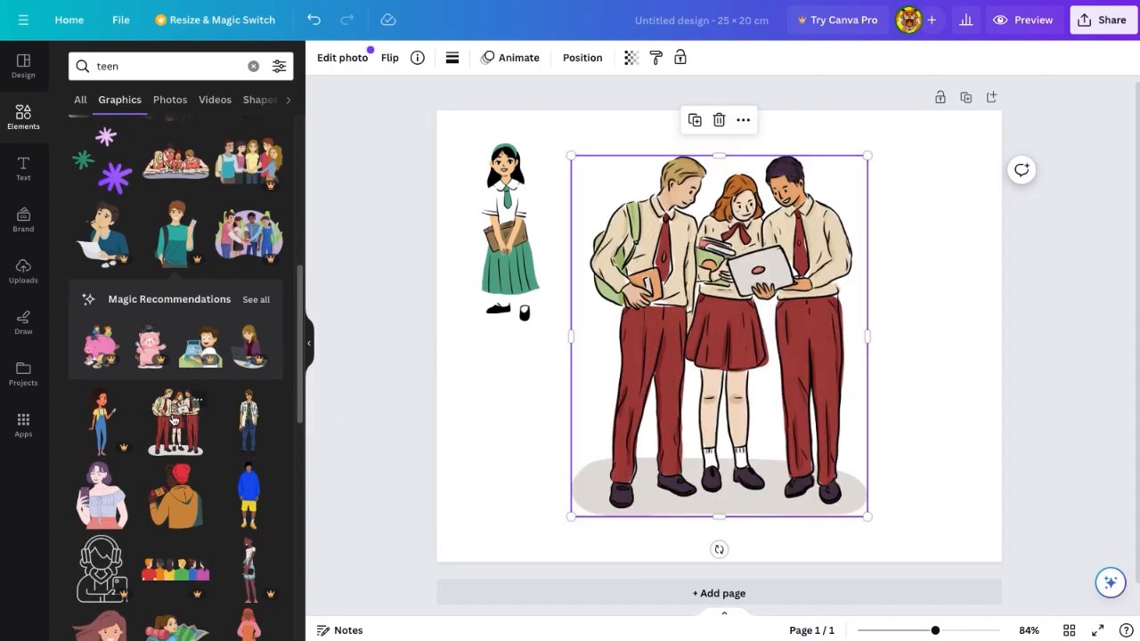
pyautogui.moveTo(572, 515); pyautogui.dragTo(691, 386)
pyautogui.moveTo(777, 305); pyautogui.dragTo(888, 460)
# - Show more elements by Sketchify Indonesia, the creator of the schoolgirl graphic, limited to graphics
pyautogui.scroll(-1, 199, 432)
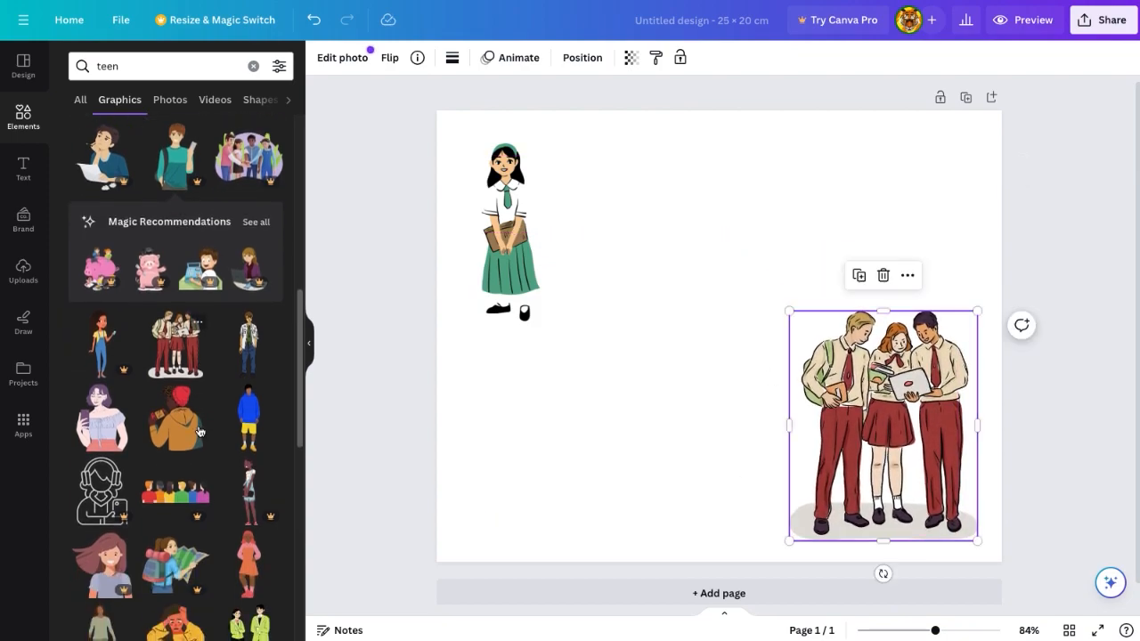
pyautogui.scroll(5, 199, 432)
pyautogui.click(162, 68)
pyautogui.doubleClick(162, 69)
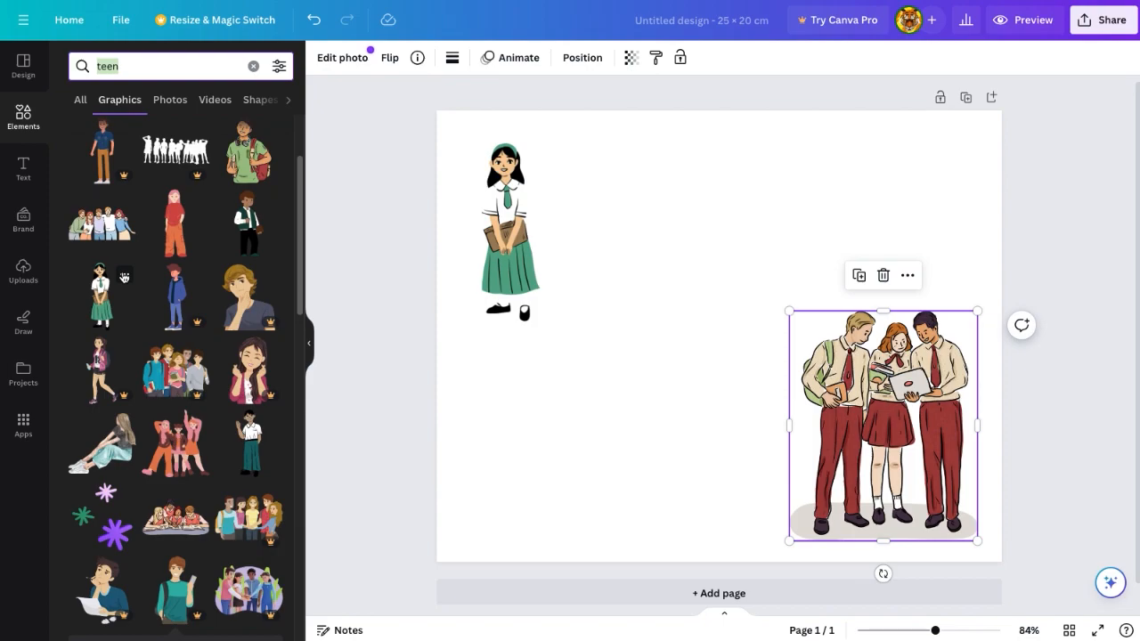
pyautogui.click(124, 277)
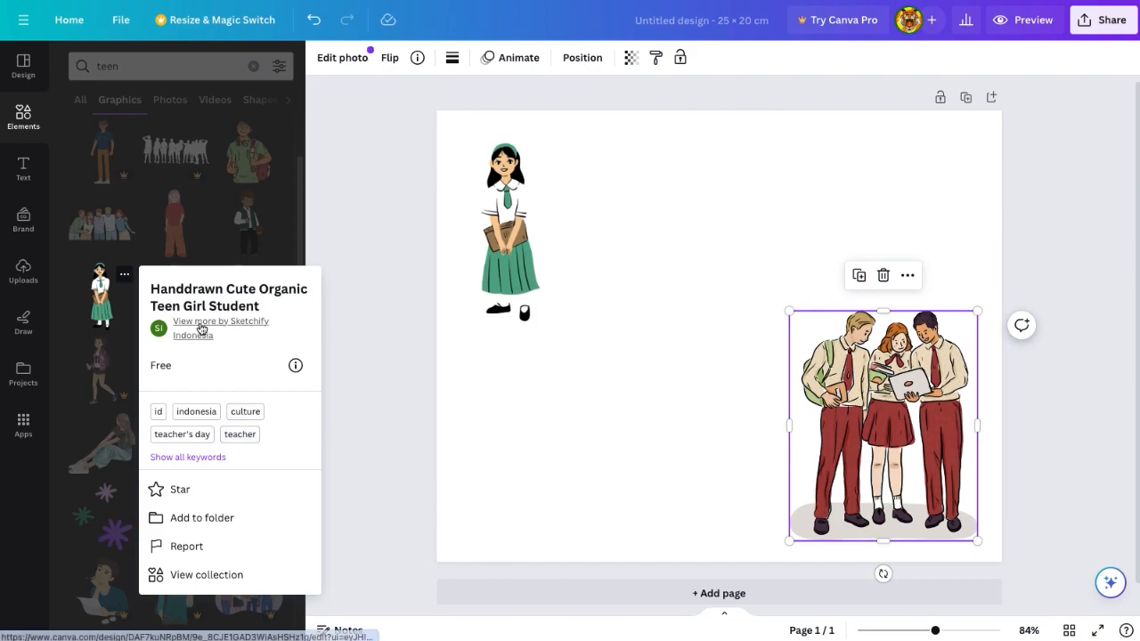
pyautogui.click(236, 325)
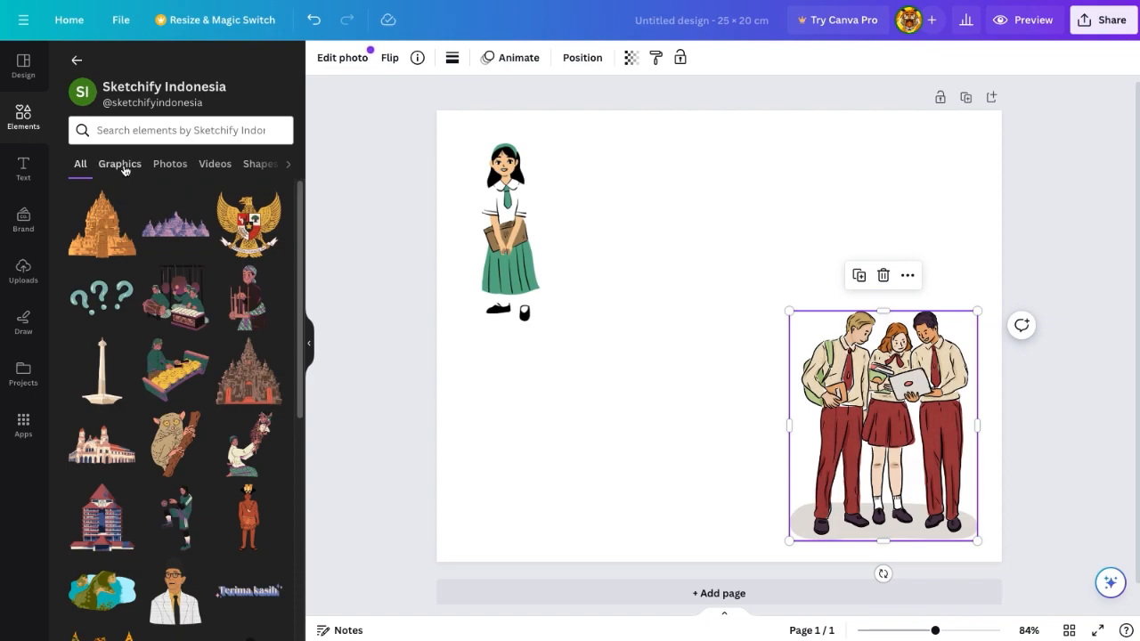
pyautogui.click(125, 170)
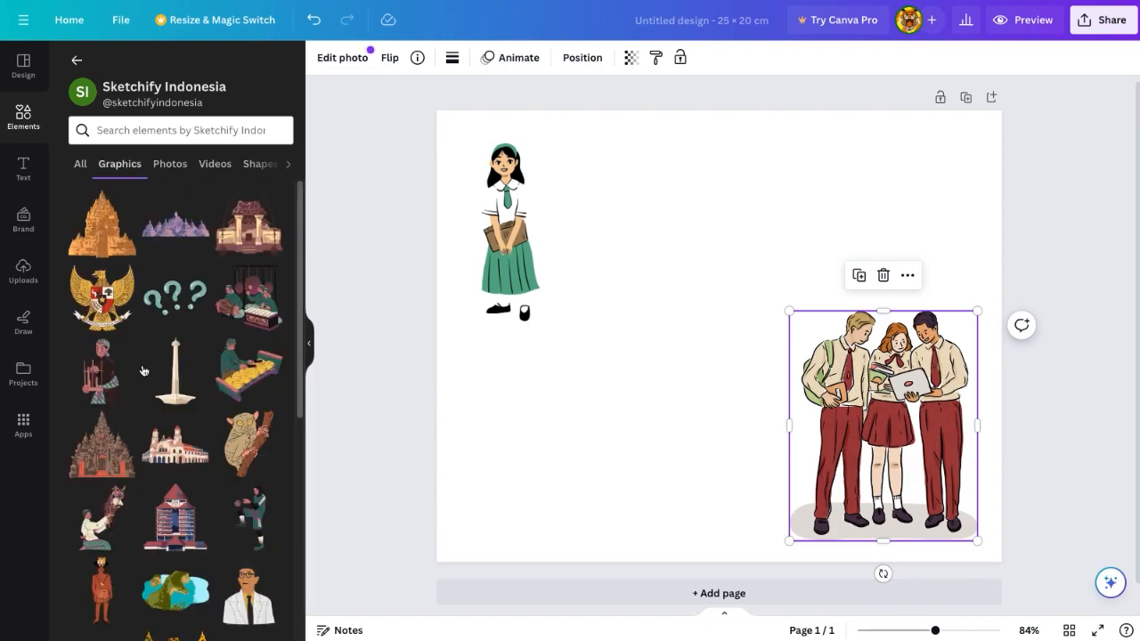
# - Add the golden eagle emblem with the red, white and green shield from the creator's graphics to the page
pyautogui.scroll(-5, 143, 371)
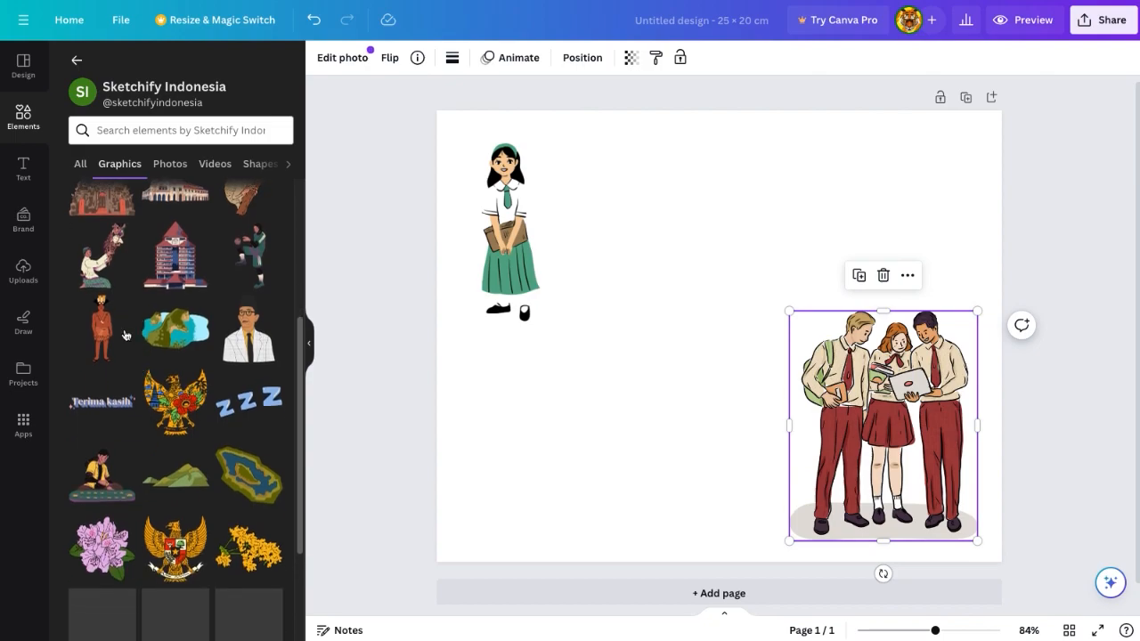
pyautogui.scroll(-3, 168, 392)
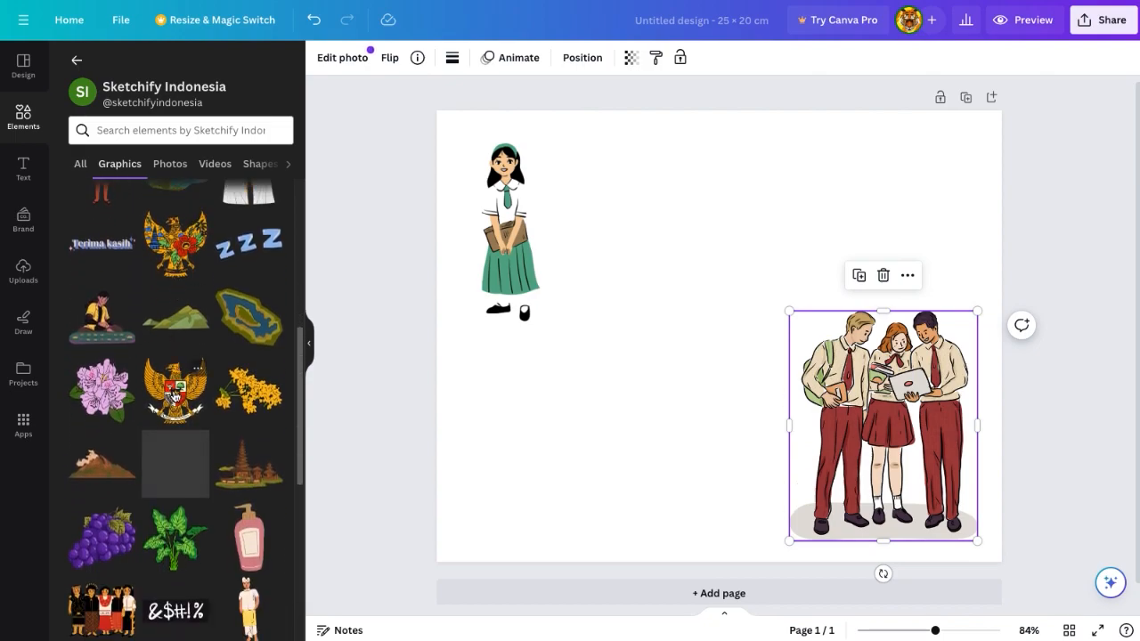
pyautogui.click(174, 394)
# - Add the hornbill and the white flower from the same creator's graphics to the page
pyautogui.scroll(-6, 169, 501)
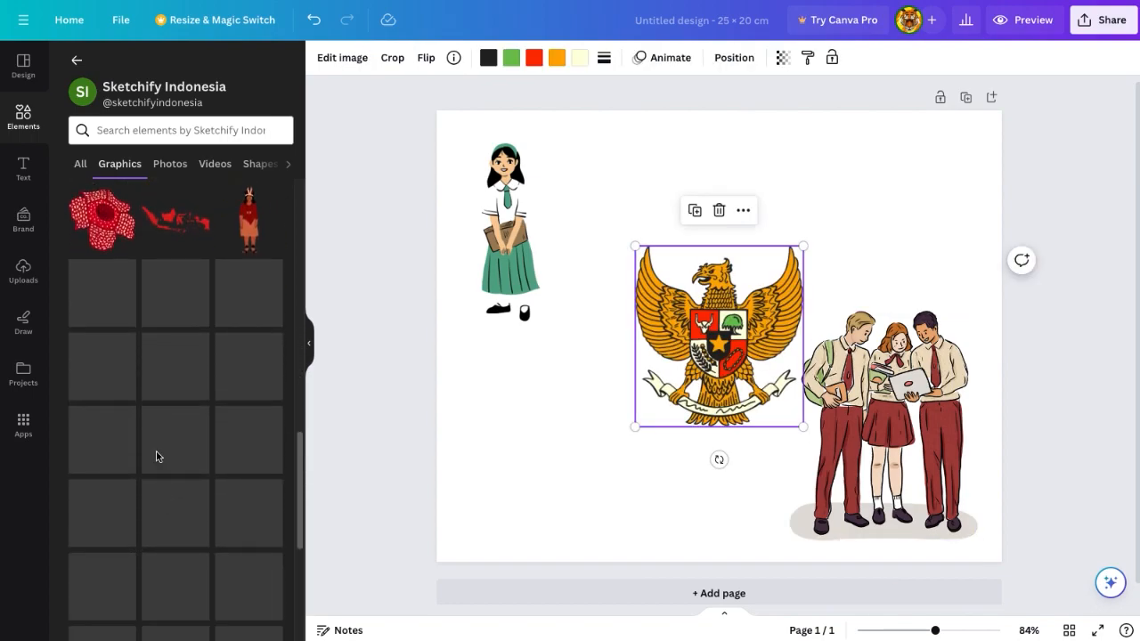
pyautogui.scroll(1, 133, 343)
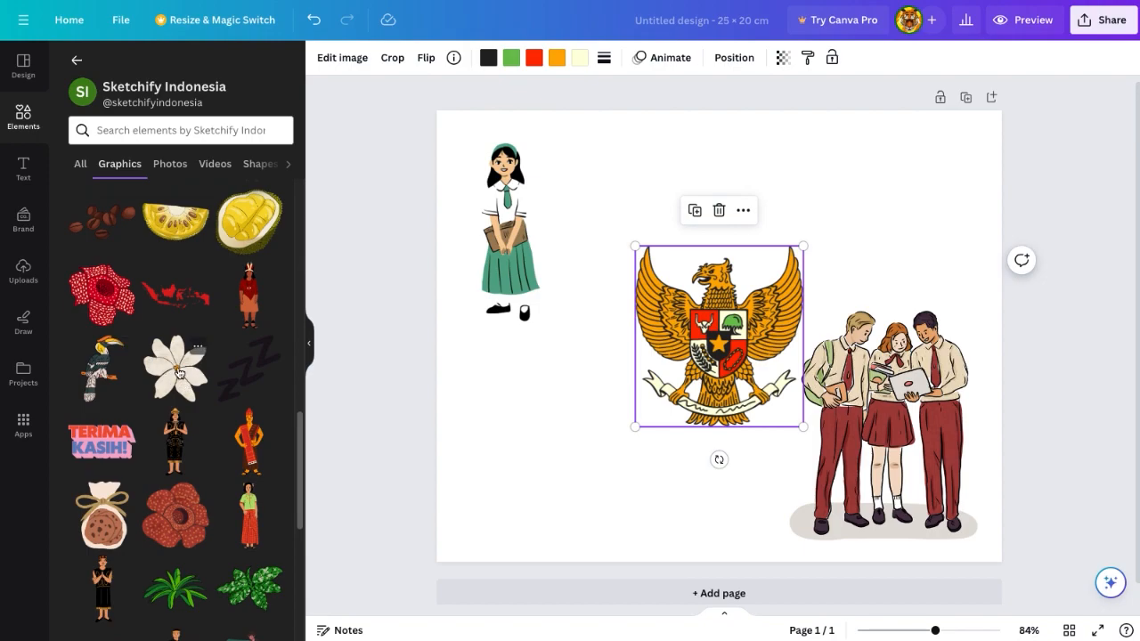
pyautogui.click(98, 369)
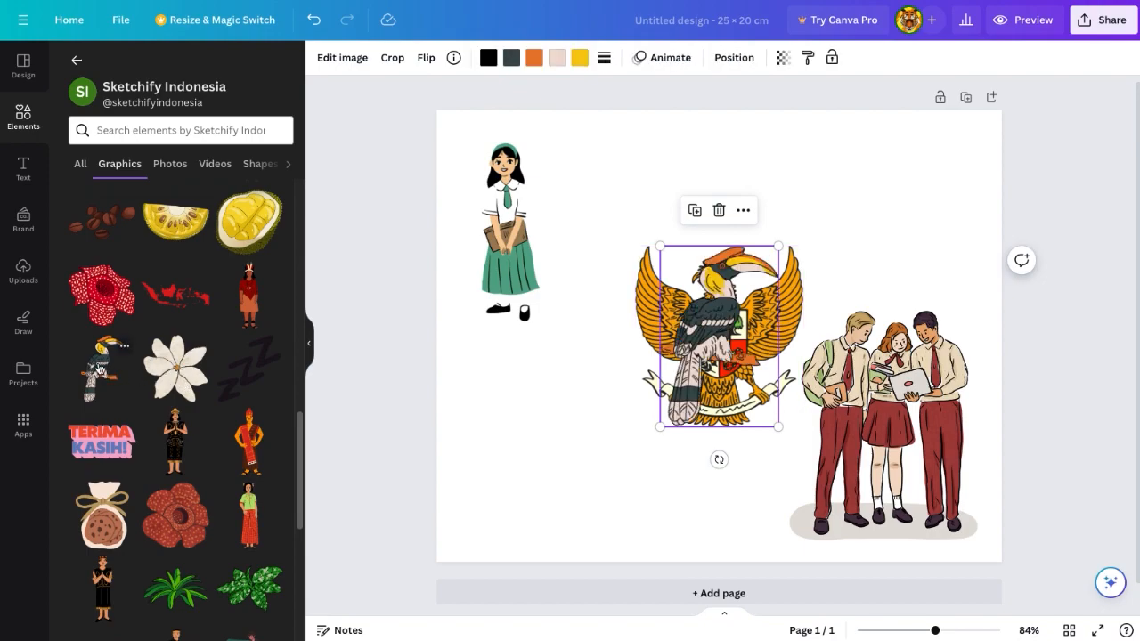
pyautogui.click(194, 375)
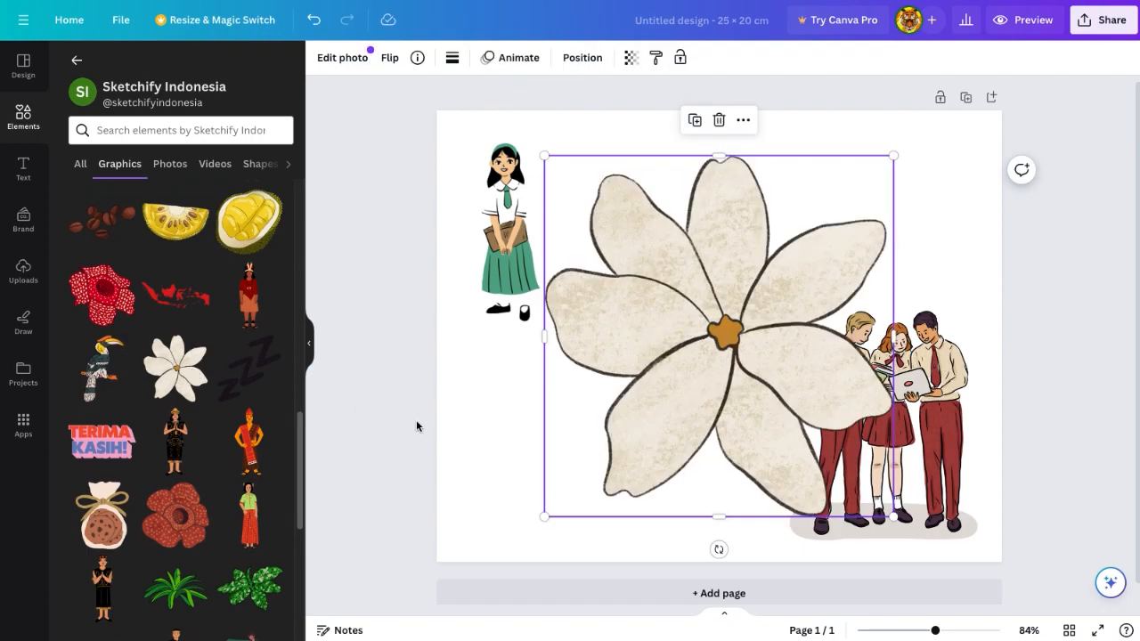
# - Undo the additions of the white flower, the hornbill and the golden eagle emblem
pyautogui.hotkey('ctrl', 'z')
pyautogui.hotkey('ctrl', 'z')
pyautogui.hotkey('ctrl', 'z')
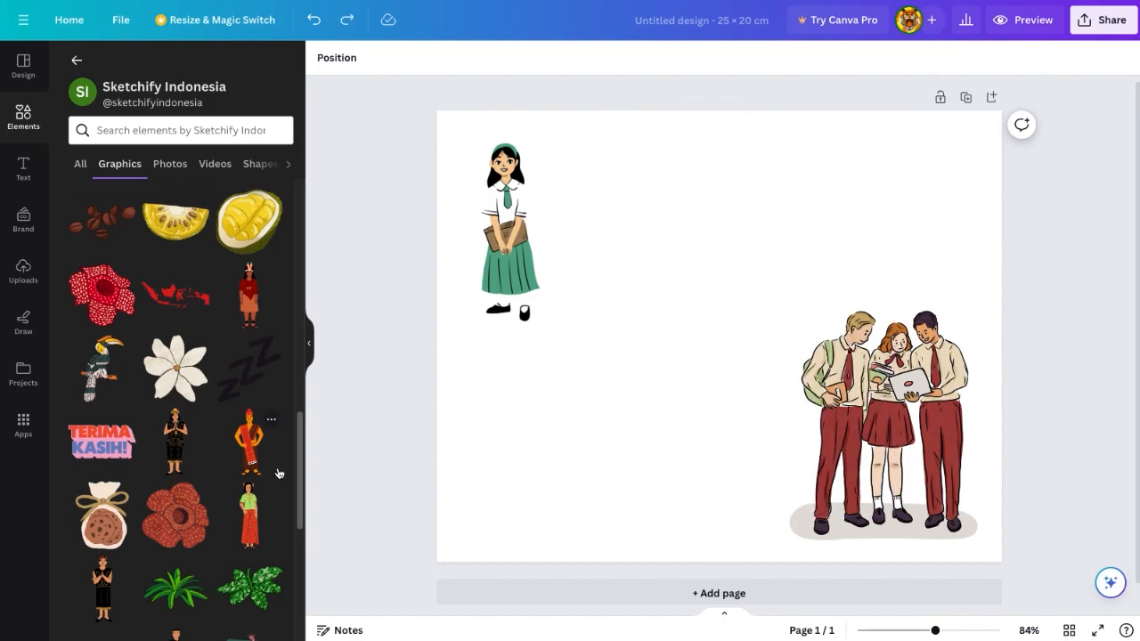
# - Add the two green leafy plants from the creator's graphics and place them overlapping in the page's lower-left area
pyautogui.scroll(-2, 279, 473)
pyautogui.scroll(3, 193, 503)
pyautogui.scroll(-6, 193, 503)
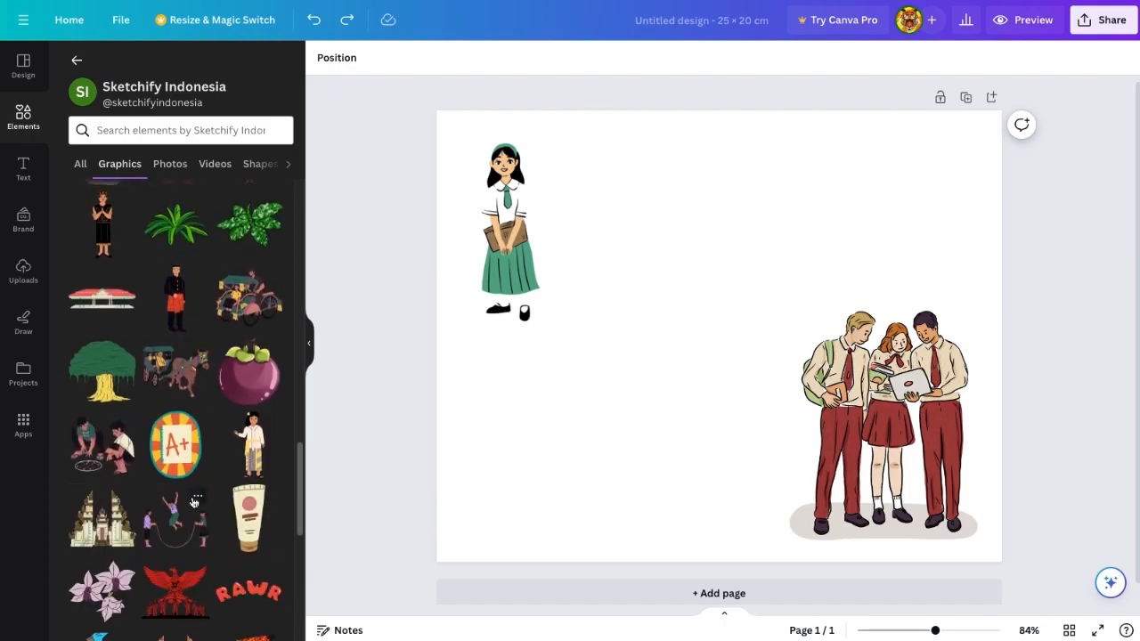
pyautogui.scroll(-3, 193, 503)
pyautogui.scroll(1, 193, 503)
pyautogui.scroll(2, 193, 503)
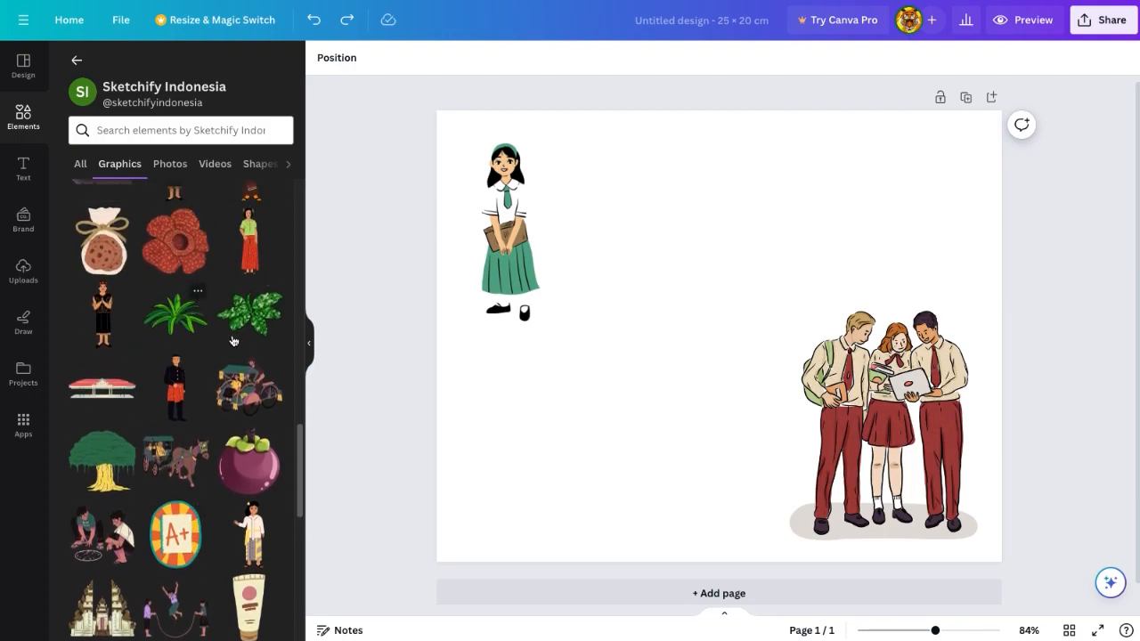
pyautogui.scroll(3, 178, 499)
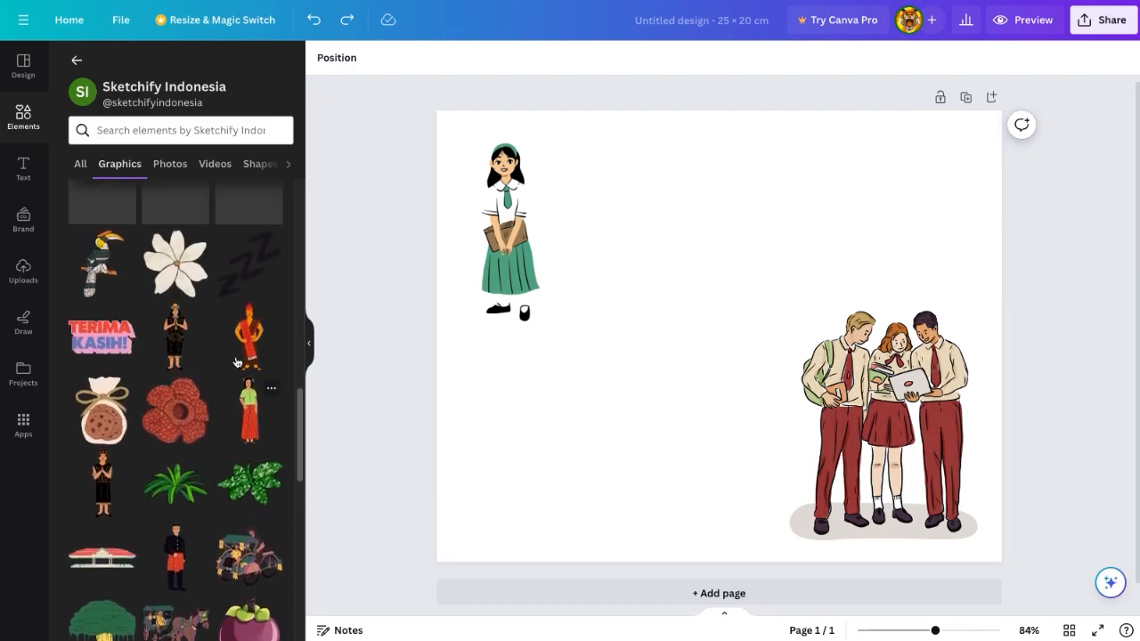
pyautogui.click(175, 492)
pyautogui.moveTo(623, 396); pyautogui.dragTo(478, 508)
pyautogui.click(249, 485)
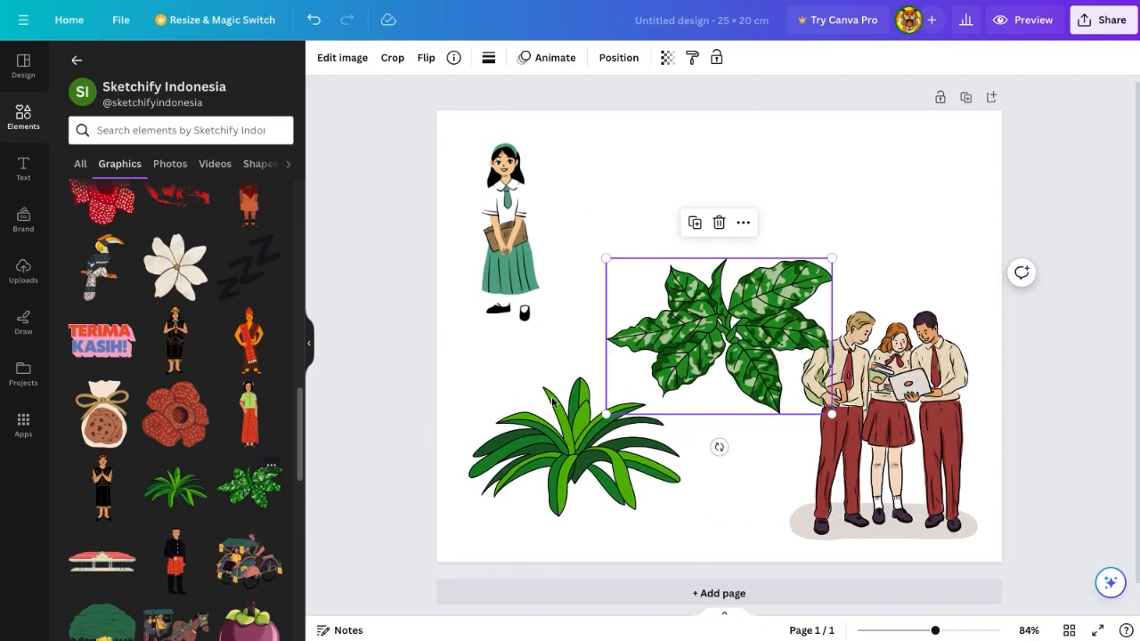
pyautogui.moveTo(723, 310); pyautogui.dragTo(637, 453)
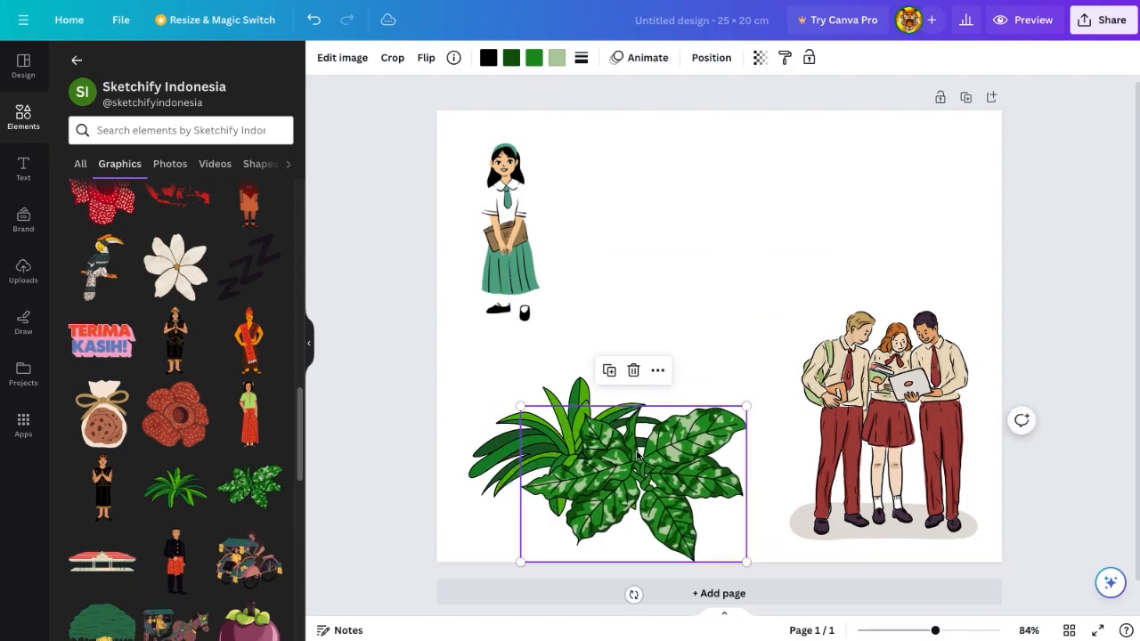
# - Search the creator's graphics for "basketball" and clear the search
pyautogui.scroll(-3, 178, 376)
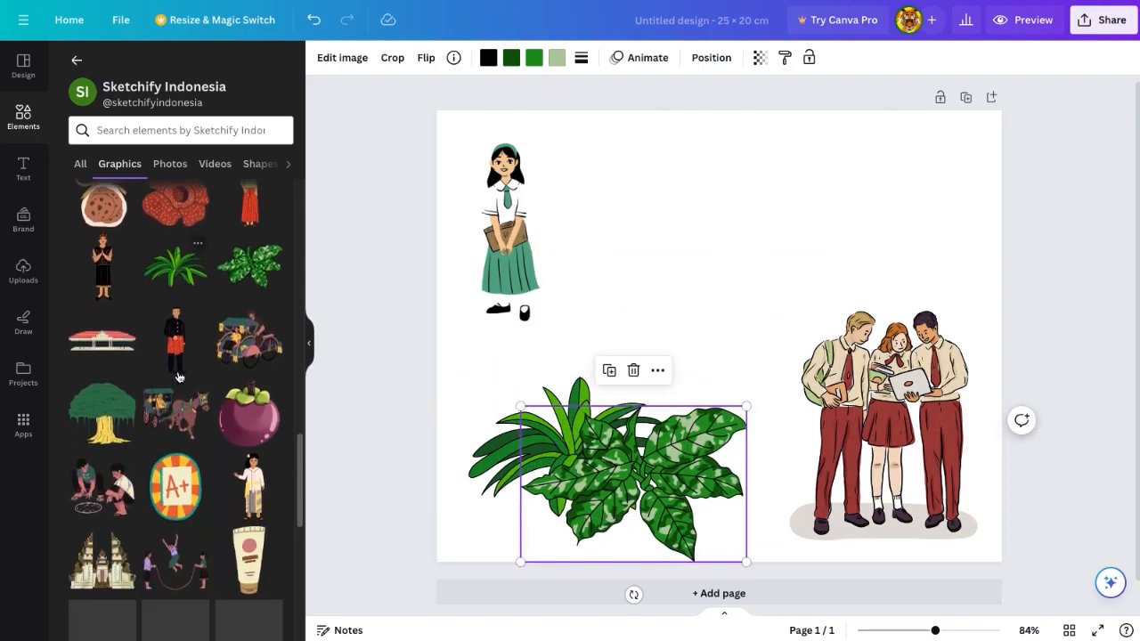
pyautogui.click(175, 131)
pyautogui.write('basketbal')
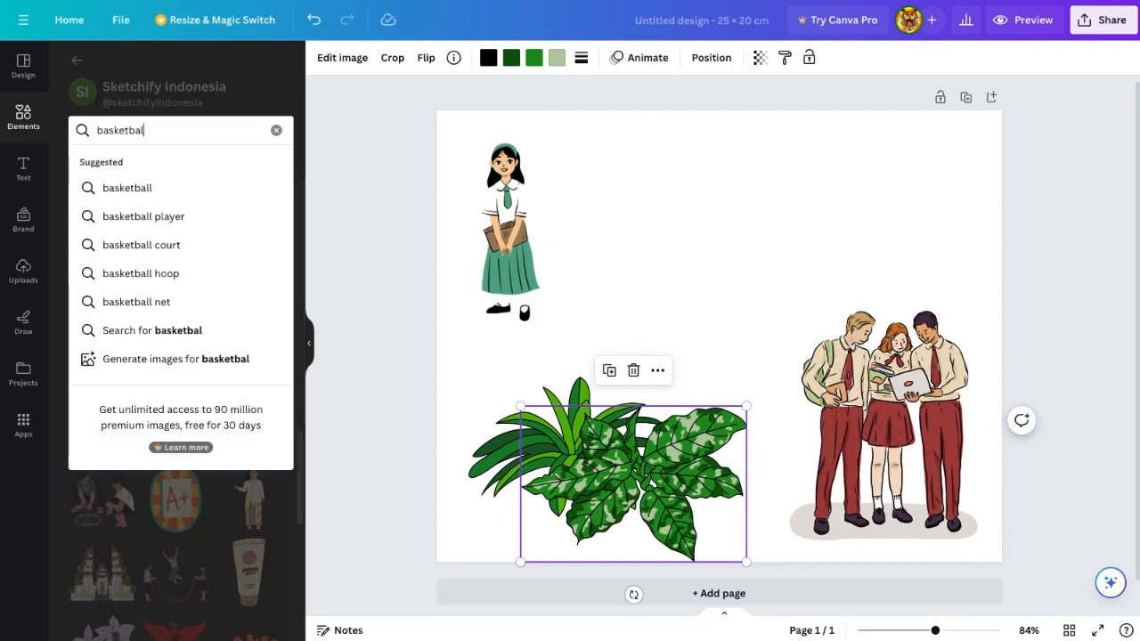
pyautogui.write('l')
pyautogui.press('Return')
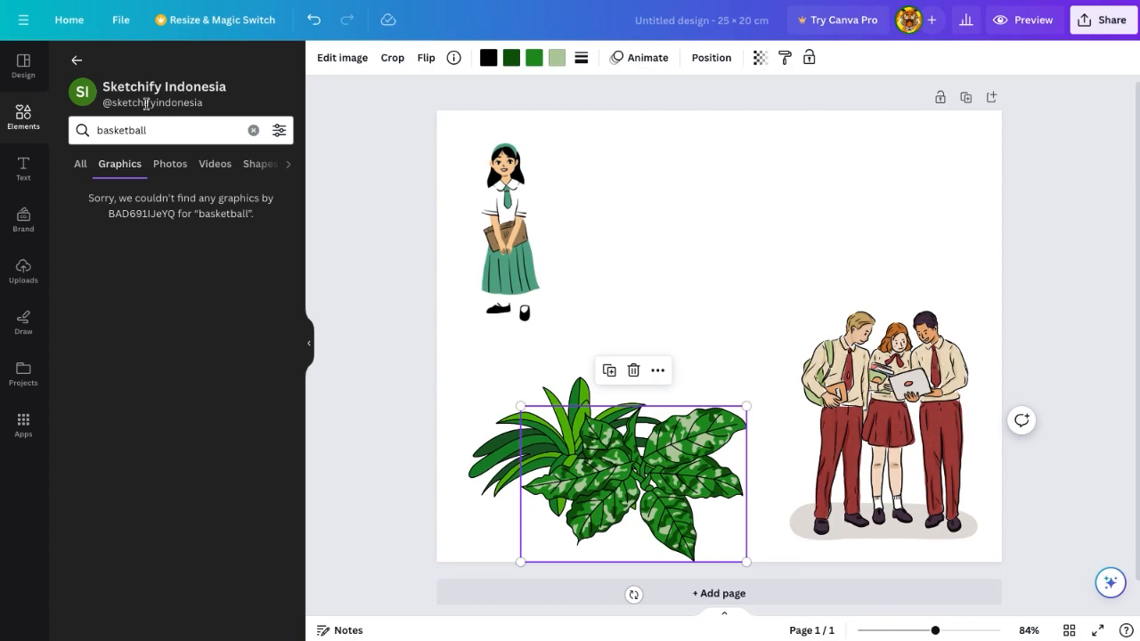
pyautogui.click(253, 130)
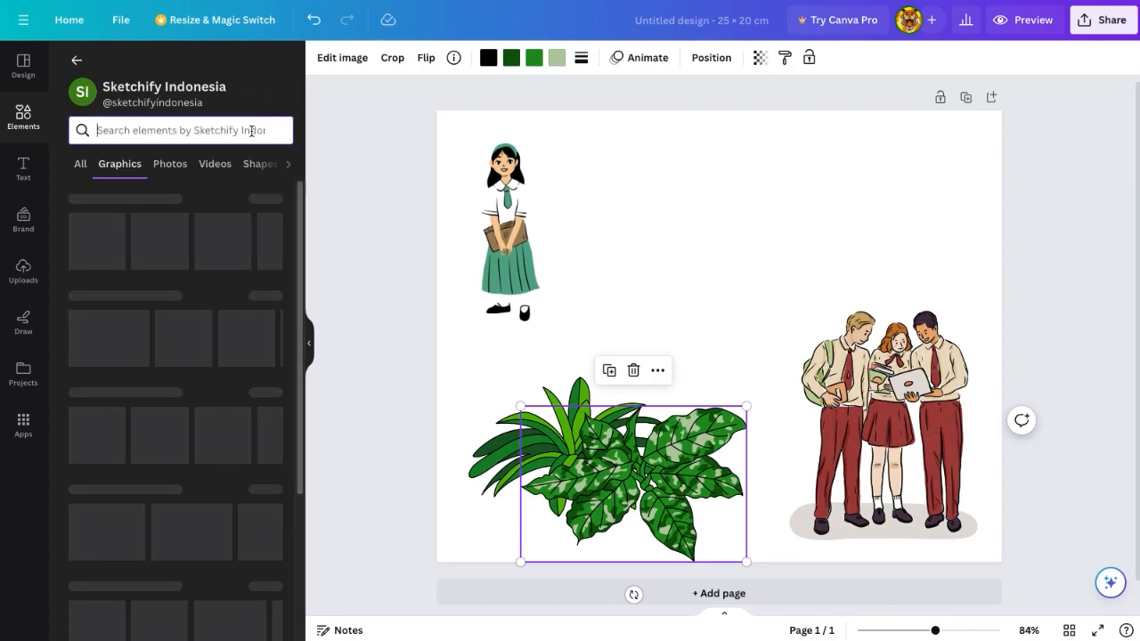
# - Return to the general element library and search it for "basketball", limited to graphics
pyautogui.click(75, 59)
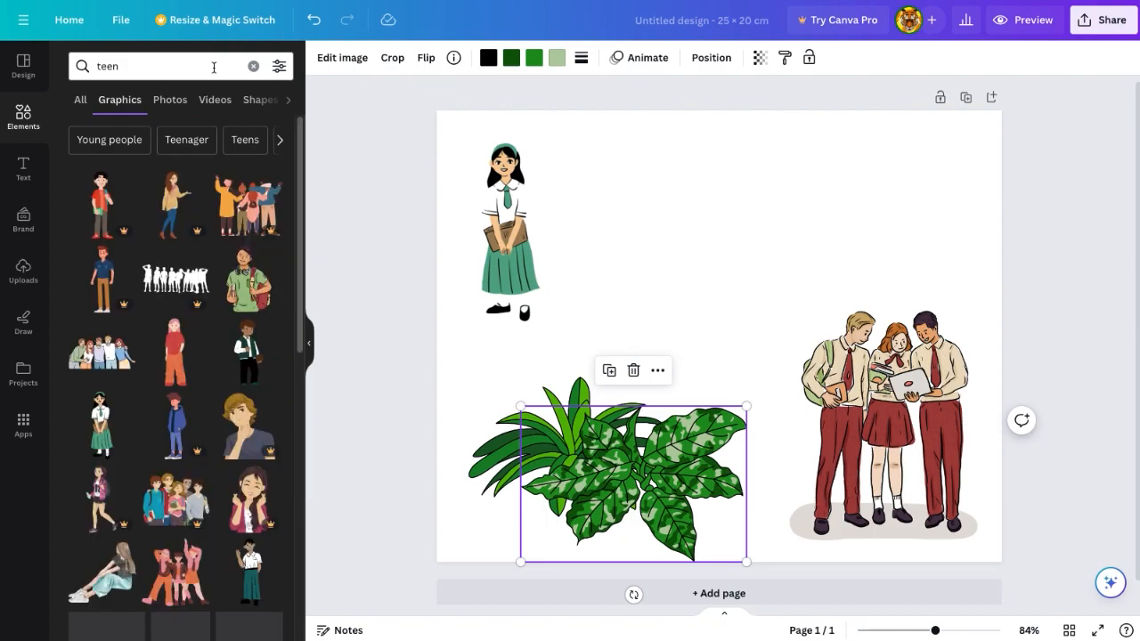
pyautogui.click(253, 68)
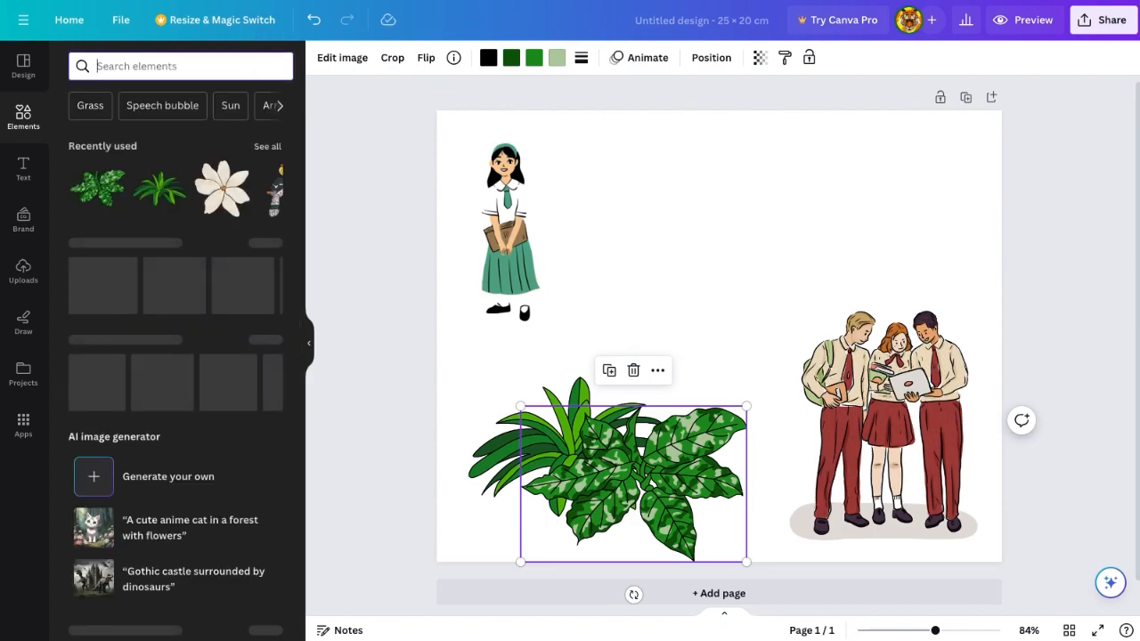
pyautogui.write('basketball')
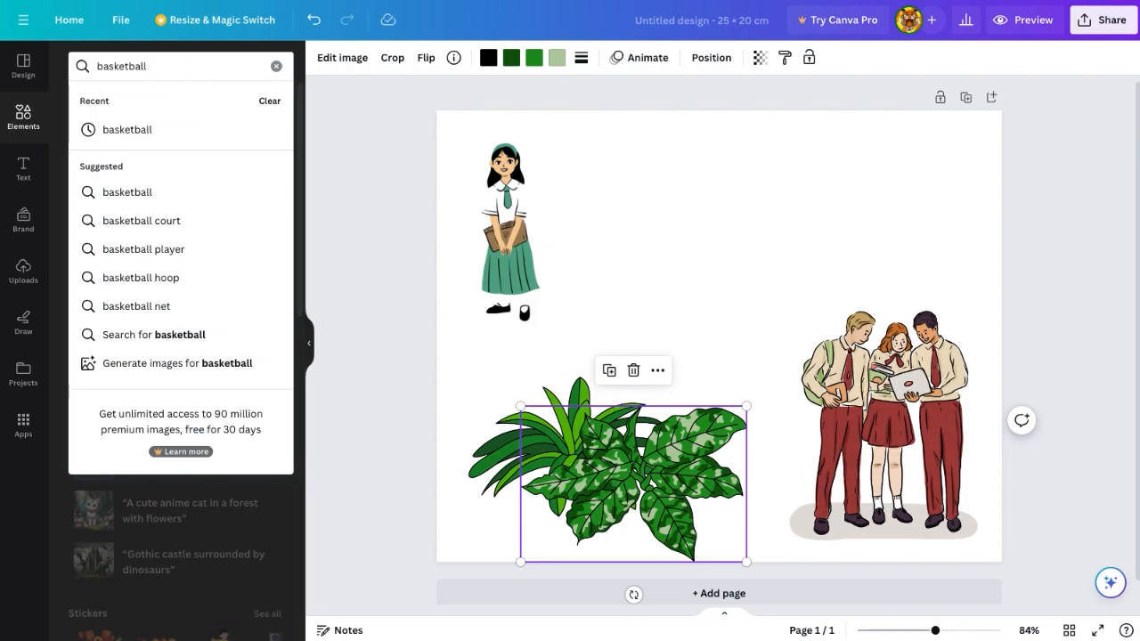
pyautogui.press('Return')
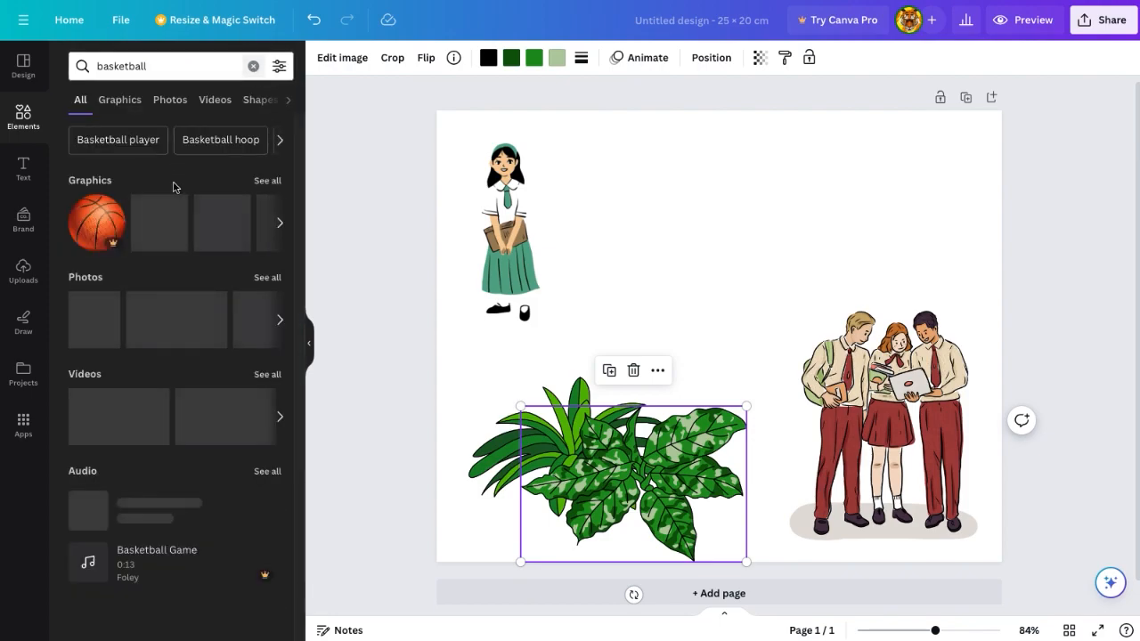
pyautogui.click(92, 181)
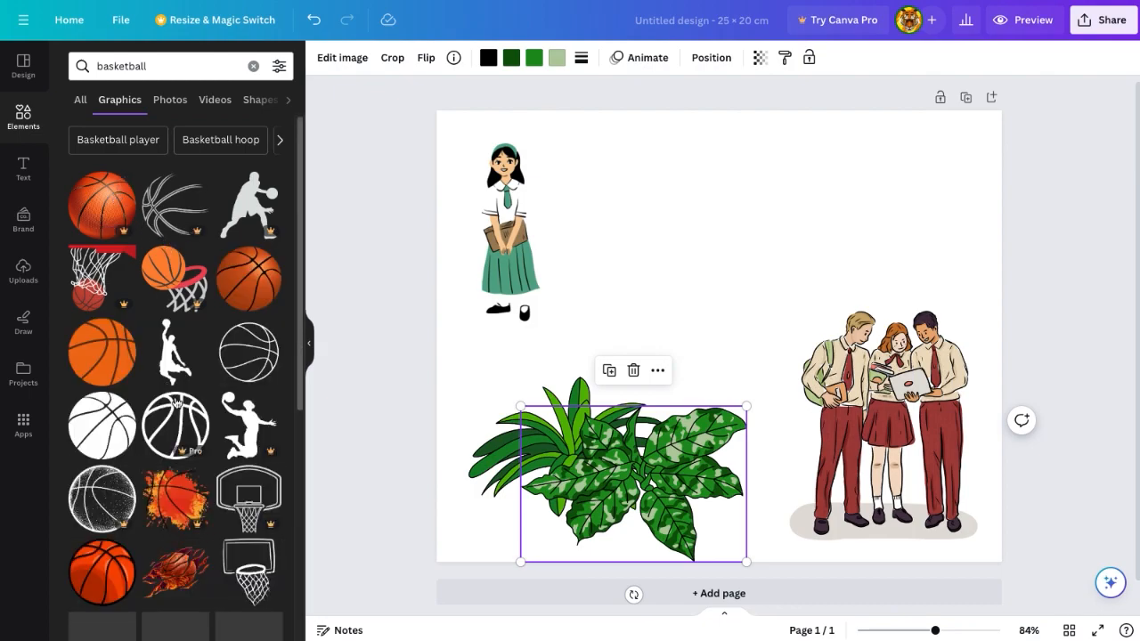
# - Add the basketball player in the red uniform, scaled down, at the page's upper right and delete the three students graphic
pyautogui.scroll(-1, 176, 403)
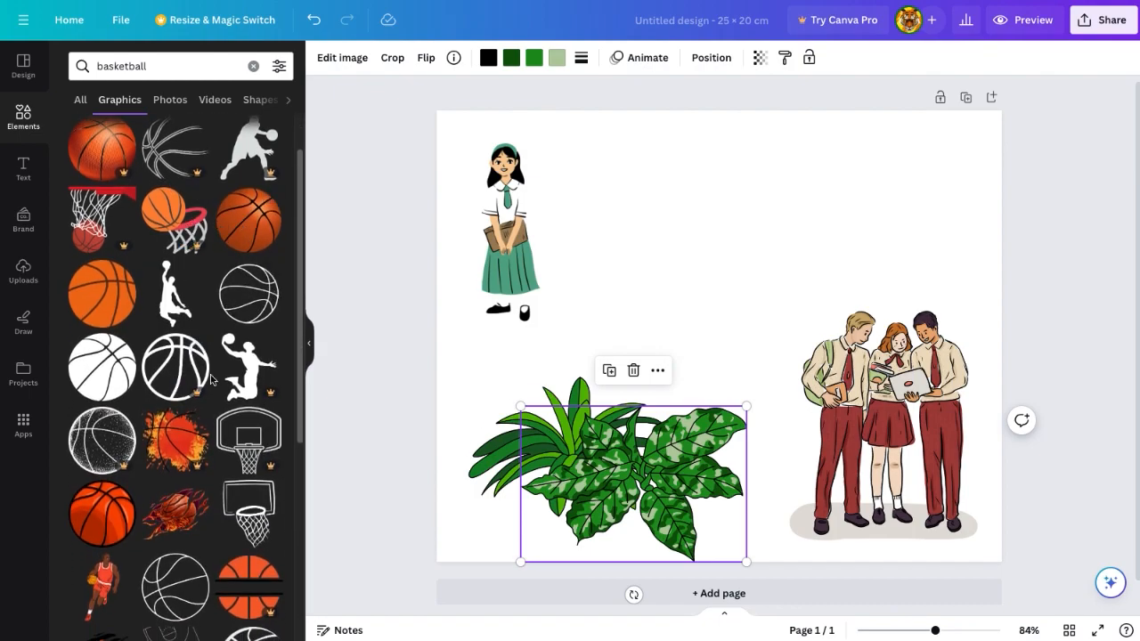
pyautogui.scroll(-2, 214, 380)
pyautogui.scroll(-1, 143, 517)
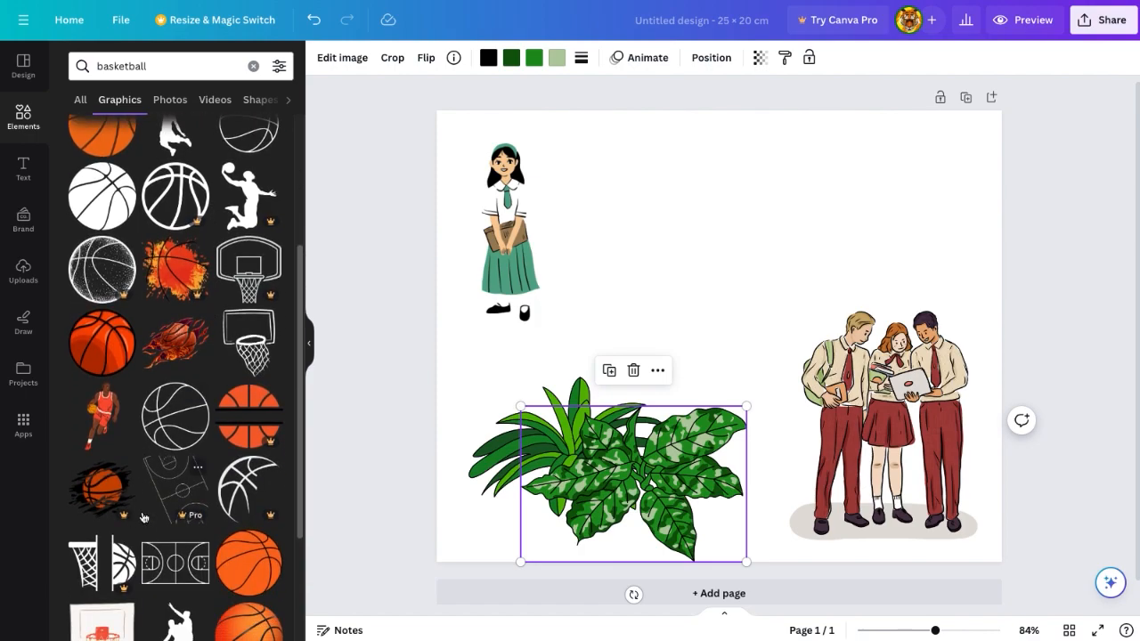
pyautogui.click(100, 407)
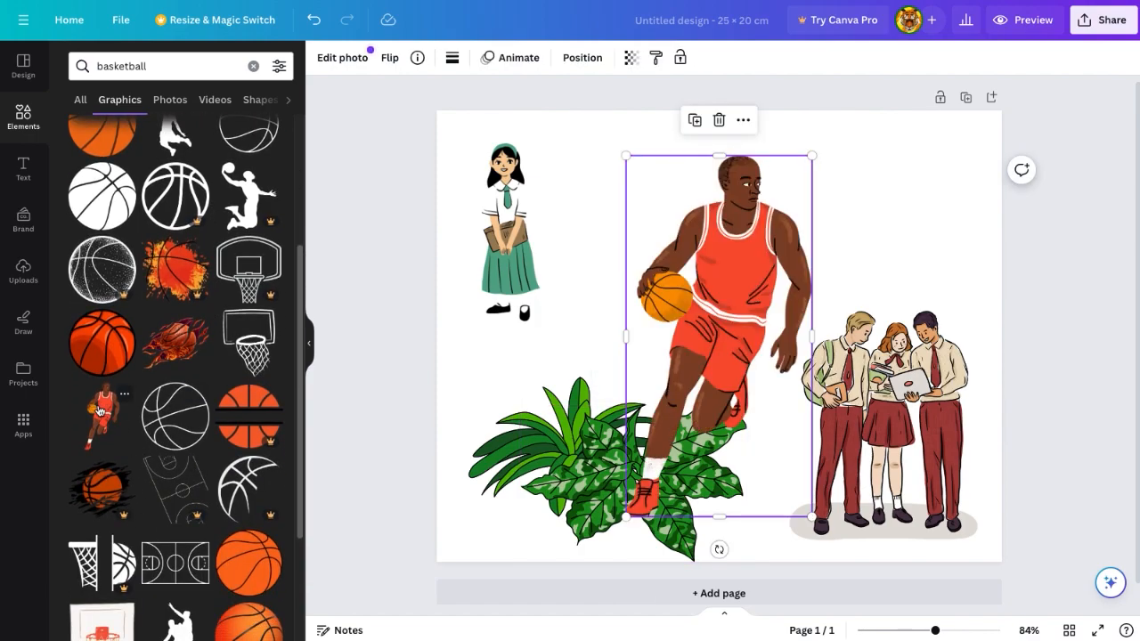
pyautogui.moveTo(811, 157); pyautogui.dragTo(770, 233)
pyautogui.moveTo(747, 317); pyautogui.dragTo(915, 219)
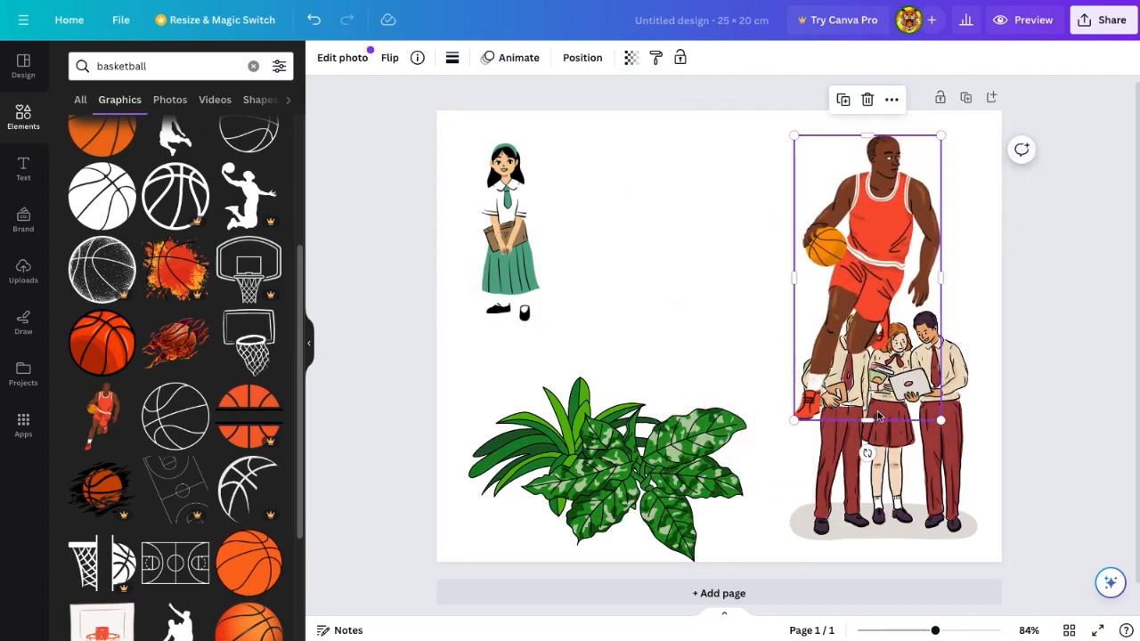
pyautogui.moveTo(897, 467); pyautogui.dragTo(712, 368)
pyautogui.press('Delete')
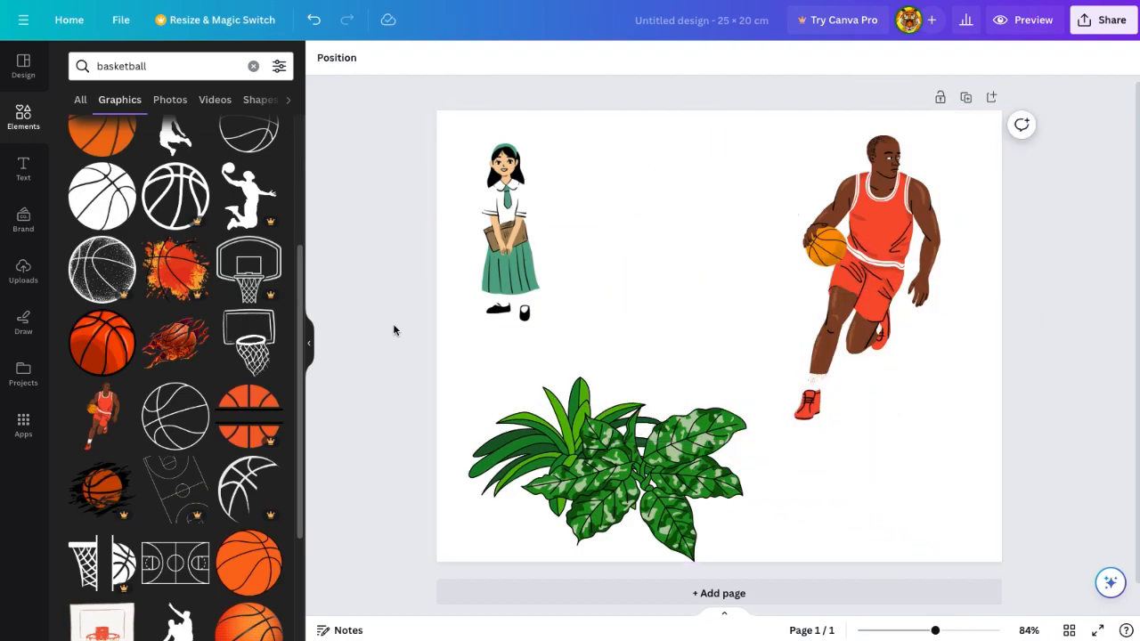
pyautogui.scroll(-3, 252, 467)
pyautogui.scroll(-1, 252, 467)
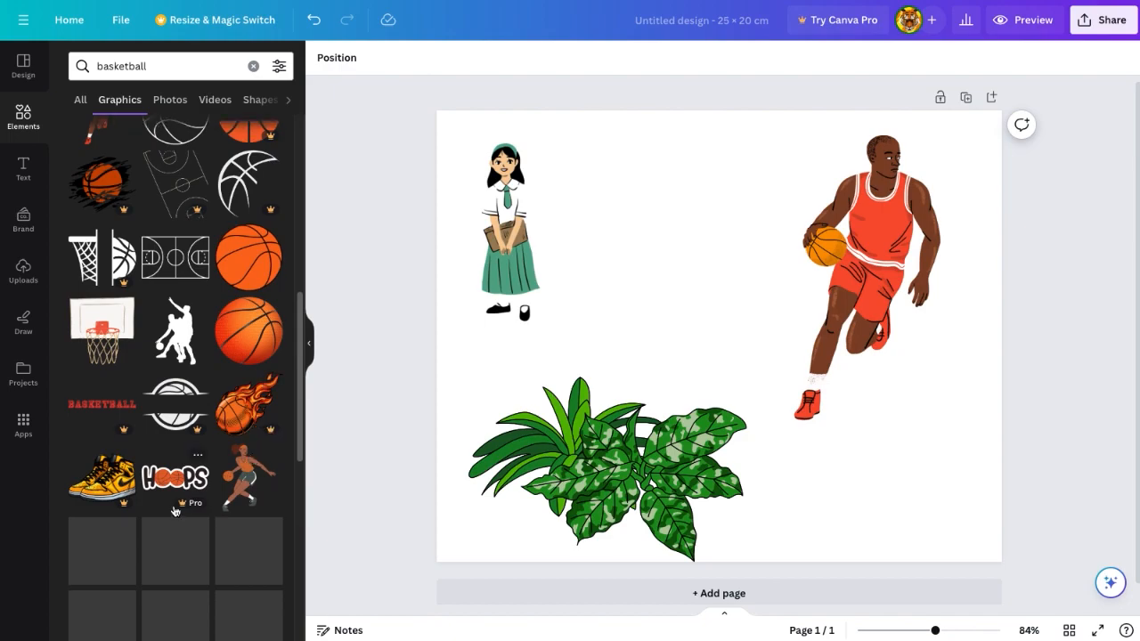
pyautogui.scroll(-1, 175, 511)
pyautogui.scroll(-1, 175, 508)
pyautogui.scroll(5, 154, 224)
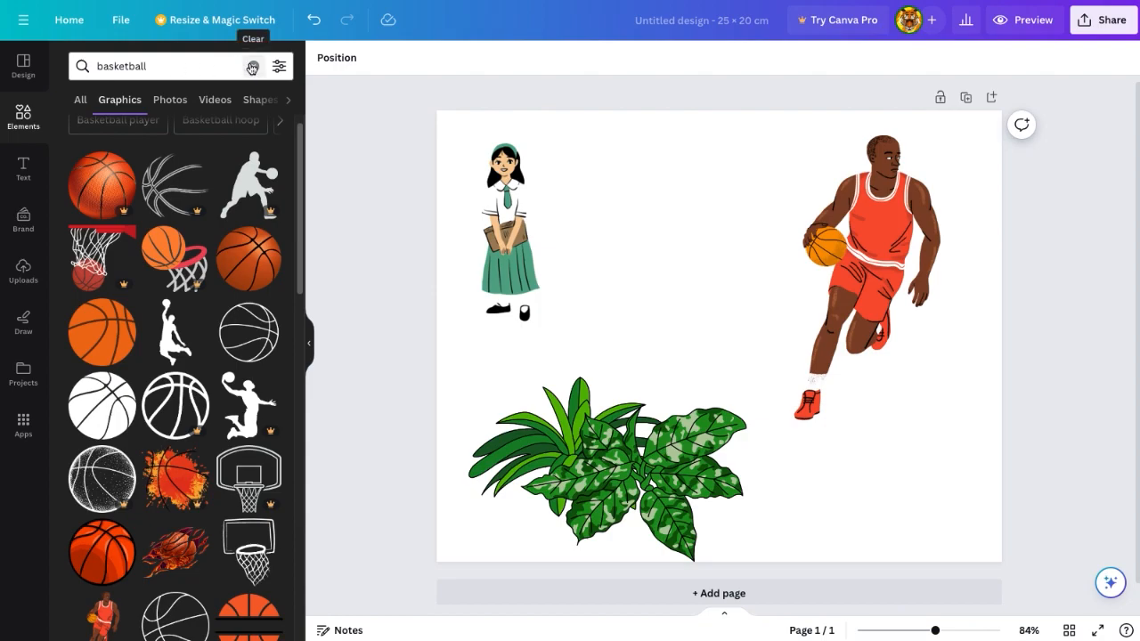
# - Replace the graphics search with "cruise ship"
pyautogui.click(210, 75)
pyautogui.click(209, 75)
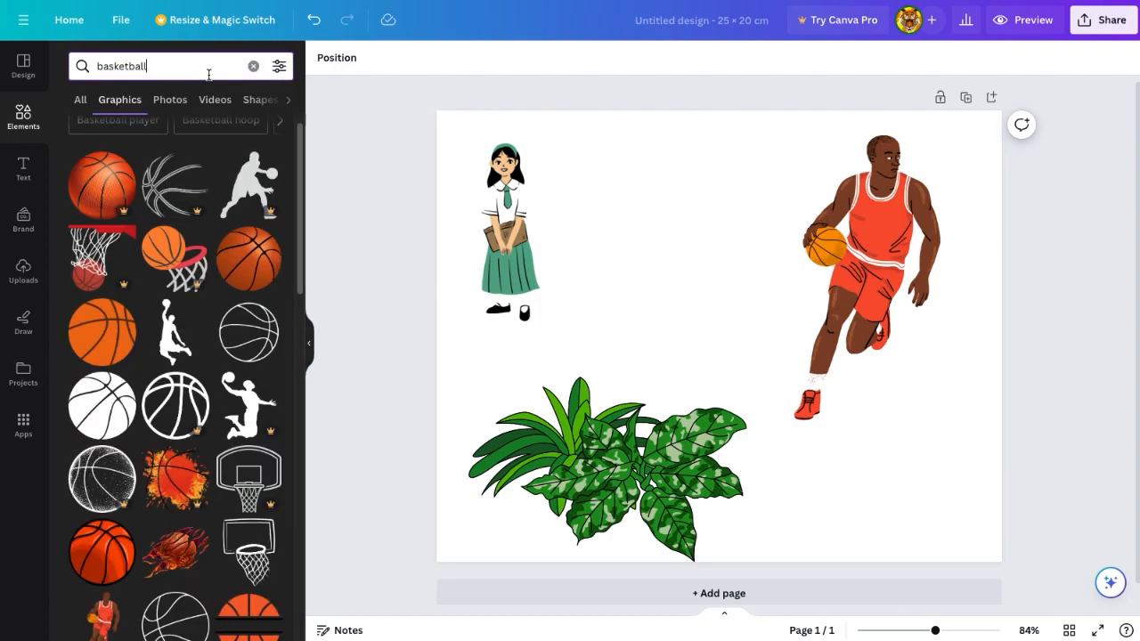
pyautogui.doubleClick(209, 75)
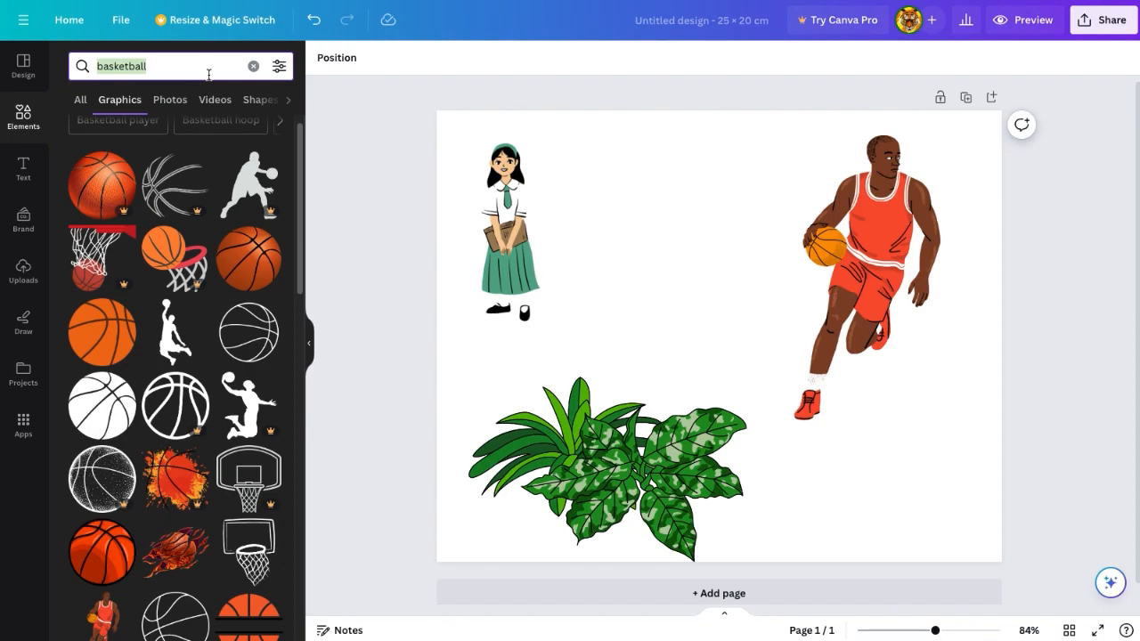
pyautogui.write('cruise')
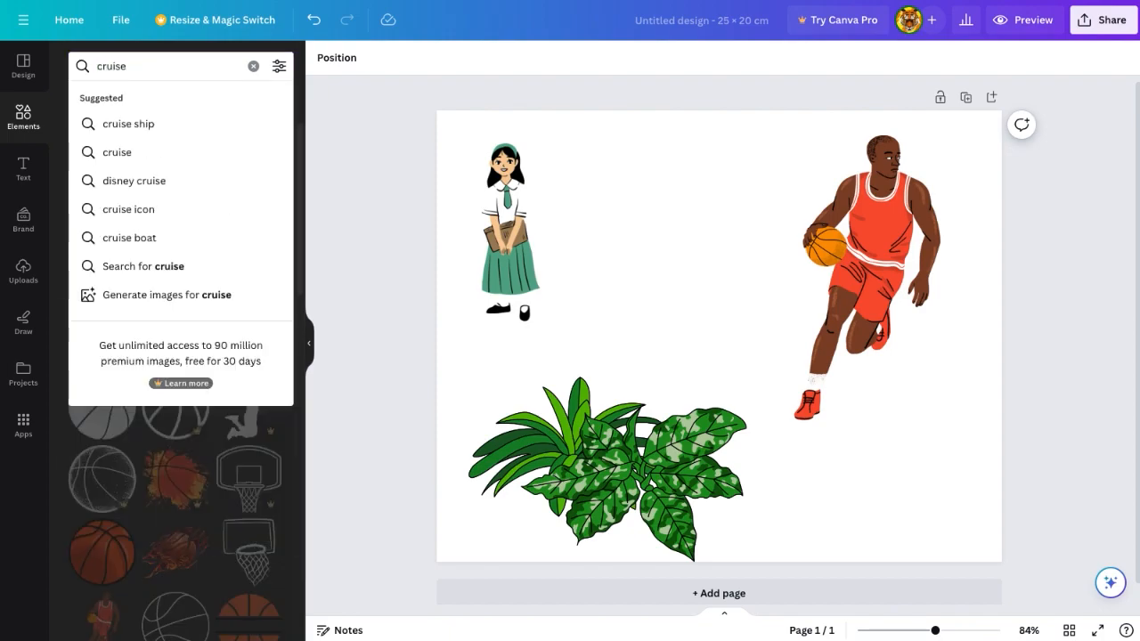
pyautogui.press('Down')
pyautogui.press('Return')
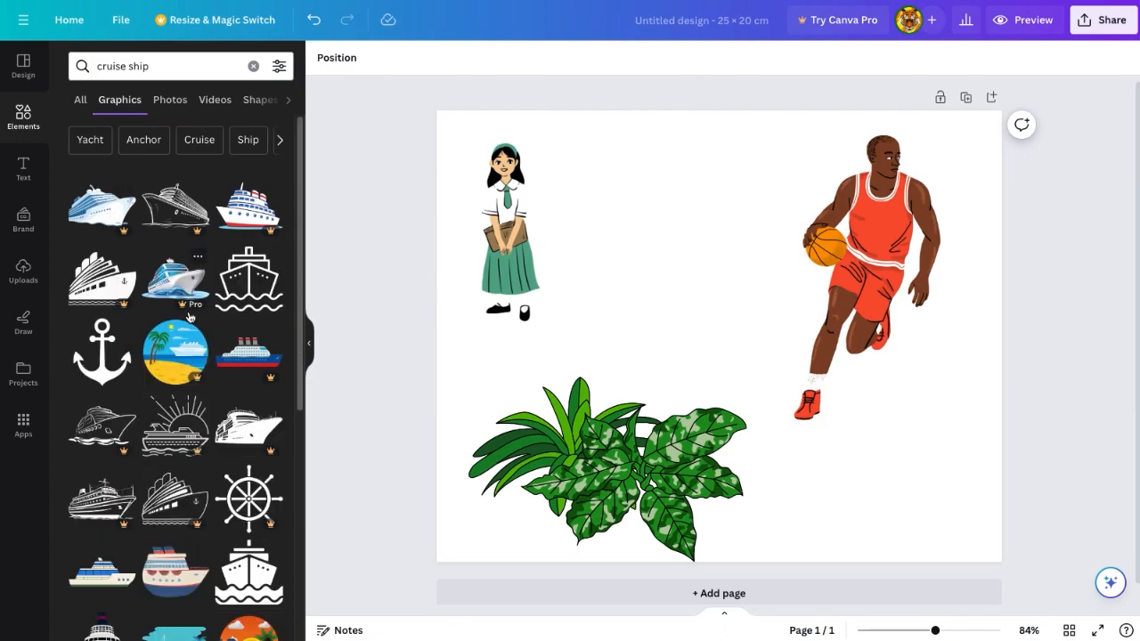
# - Add the cream ship with blue windows and the navy-hulled cruise ship with red accents, and delete the blue-windowed one
pyautogui.scroll(-2, 185, 307)
pyautogui.scroll(-5, 188, 317)
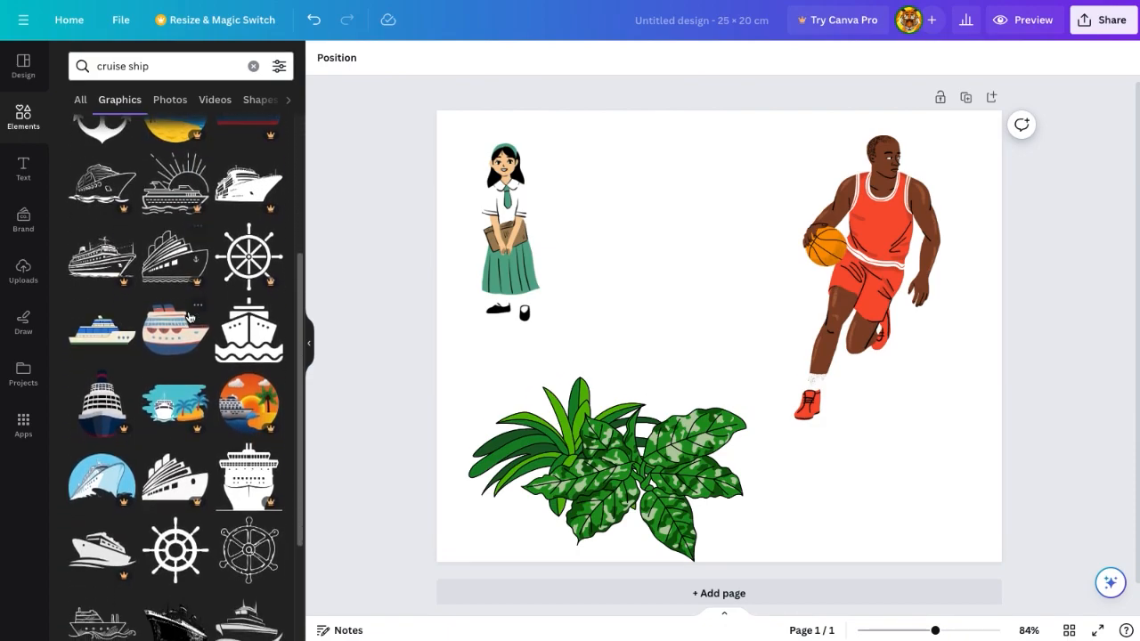
pyautogui.scroll(-6, 188, 432)
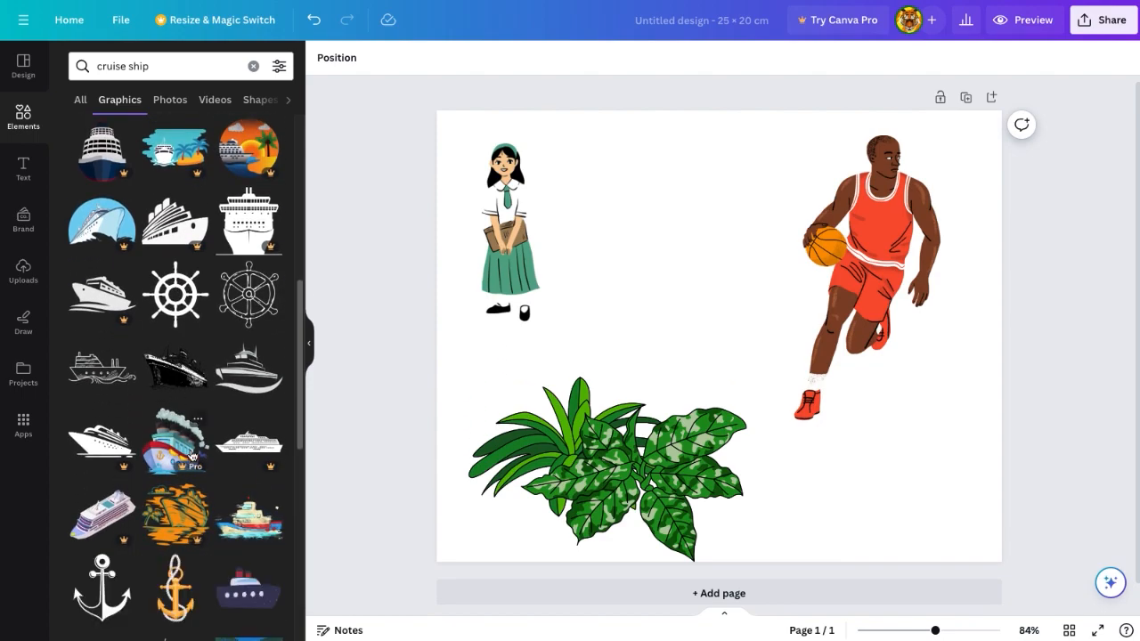
pyautogui.scroll(6, 103, 338)
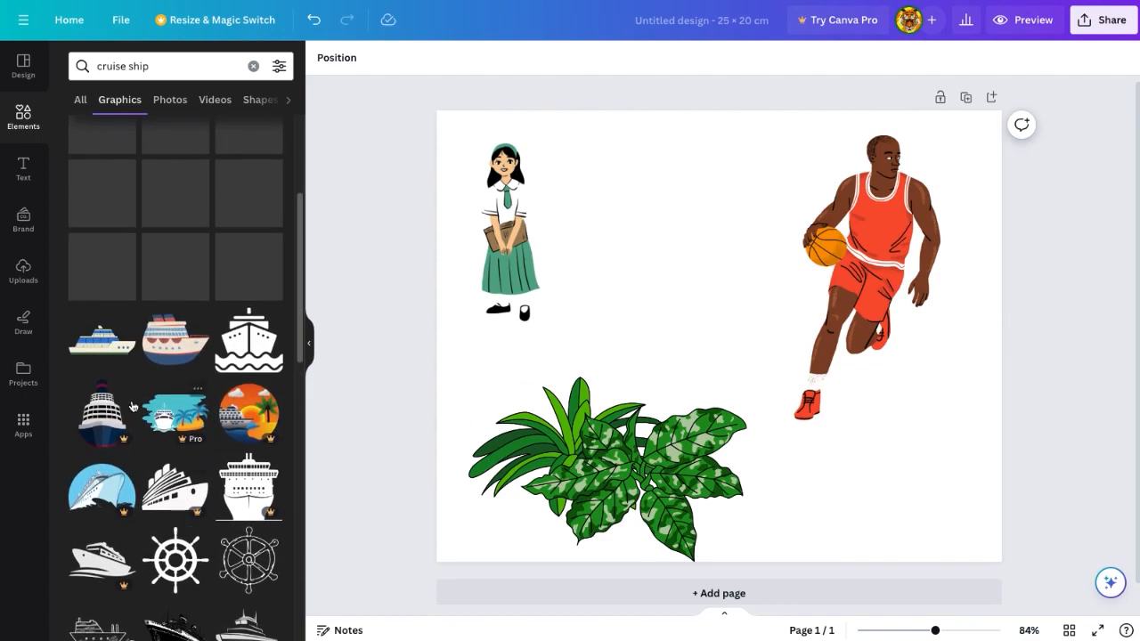
pyautogui.click(103, 340)
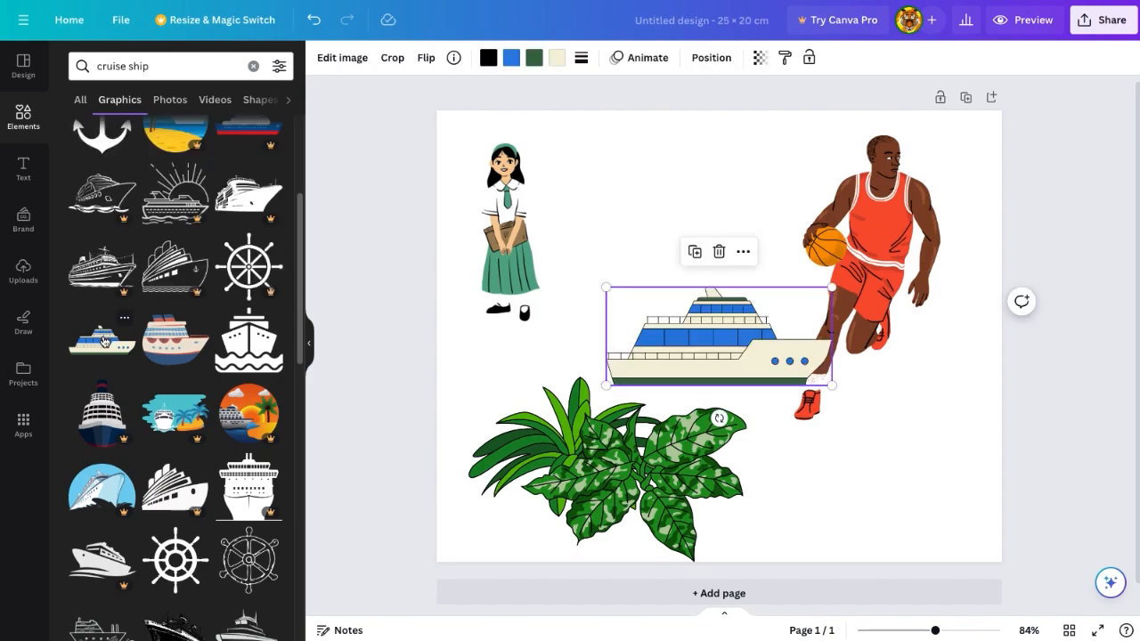
pyautogui.click(166, 347)
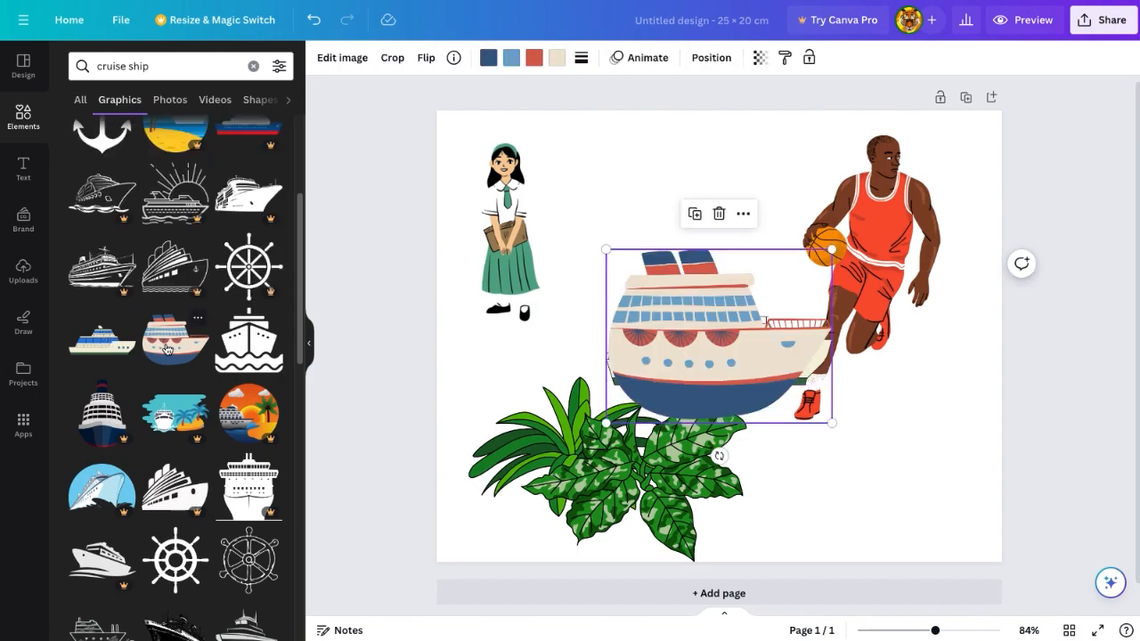
pyautogui.moveTo(739, 370); pyautogui.dragTo(896, 448)
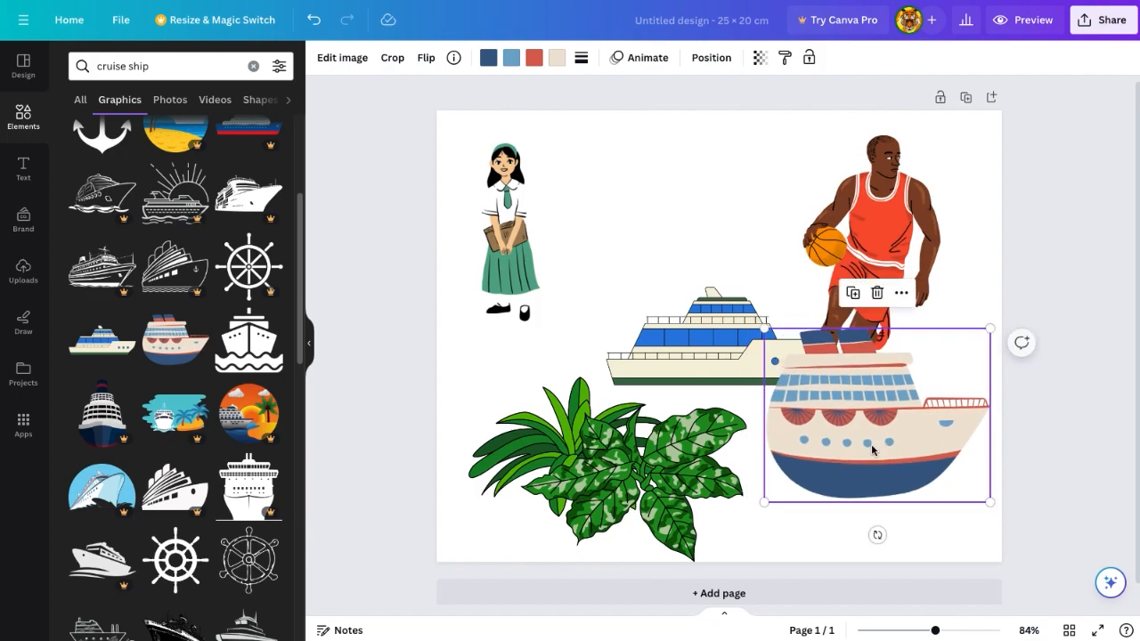
pyautogui.click(705, 357)
pyautogui.press('Delete')
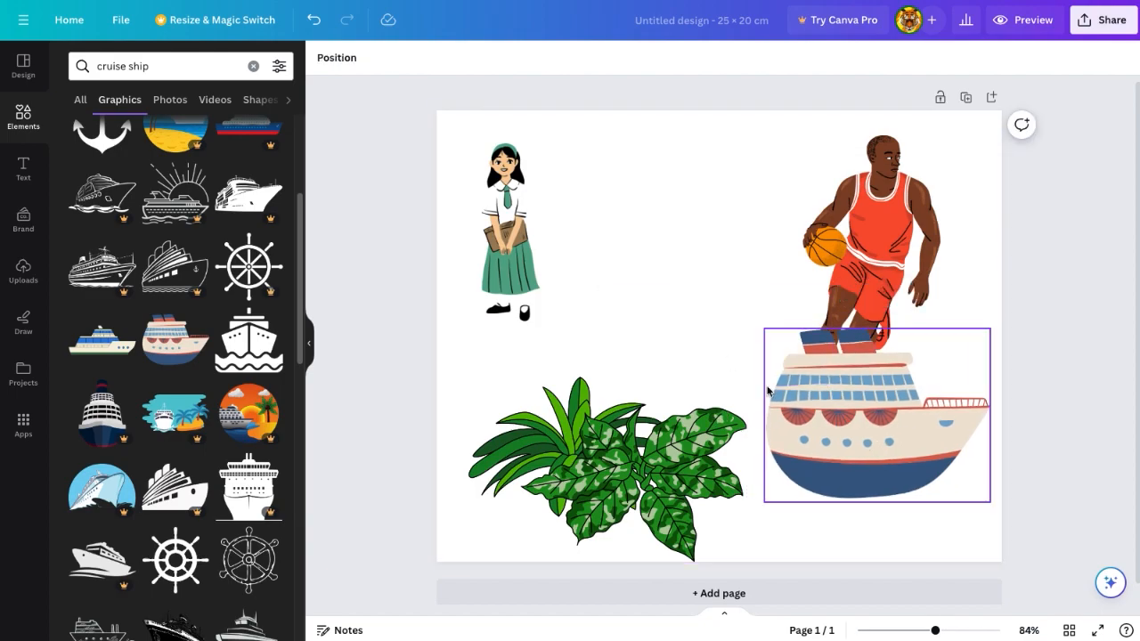
# - Place the cruise ship beside the schoolgirl, slightly enlarged, and move the basketball player to the page's lower-right corner
pyautogui.moveTo(834, 434); pyautogui.dragTo(660, 309)
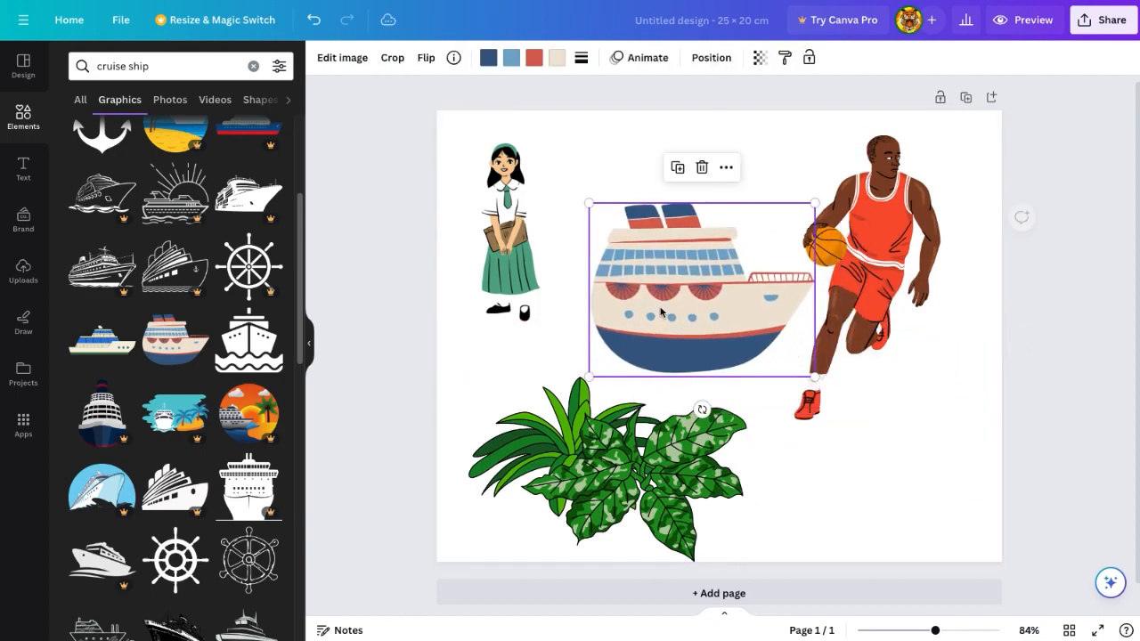
pyautogui.moveTo(813, 377); pyautogui.dragTo(836, 397)
pyautogui.click(899, 261)
pyautogui.moveTo(898, 261); pyautogui.dragTo(937, 381)
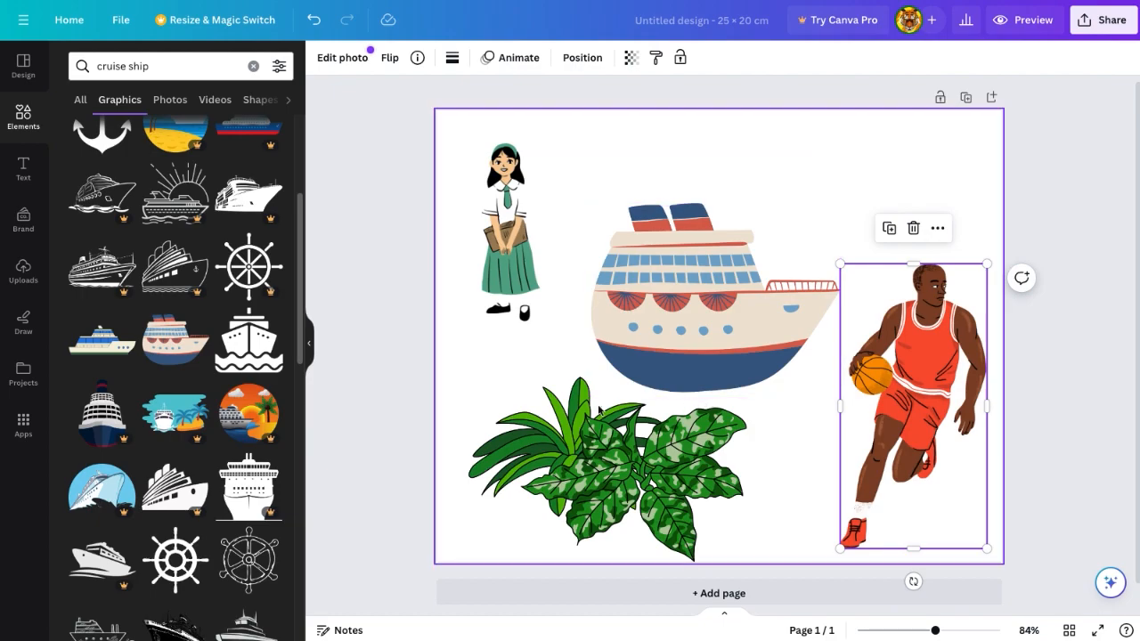
# - Move both plants together beside the basketball player's legs and shift the cruise ship up toward the page's upper right
pyautogui.moveTo(460, 440); pyautogui.dragTo(634, 496)
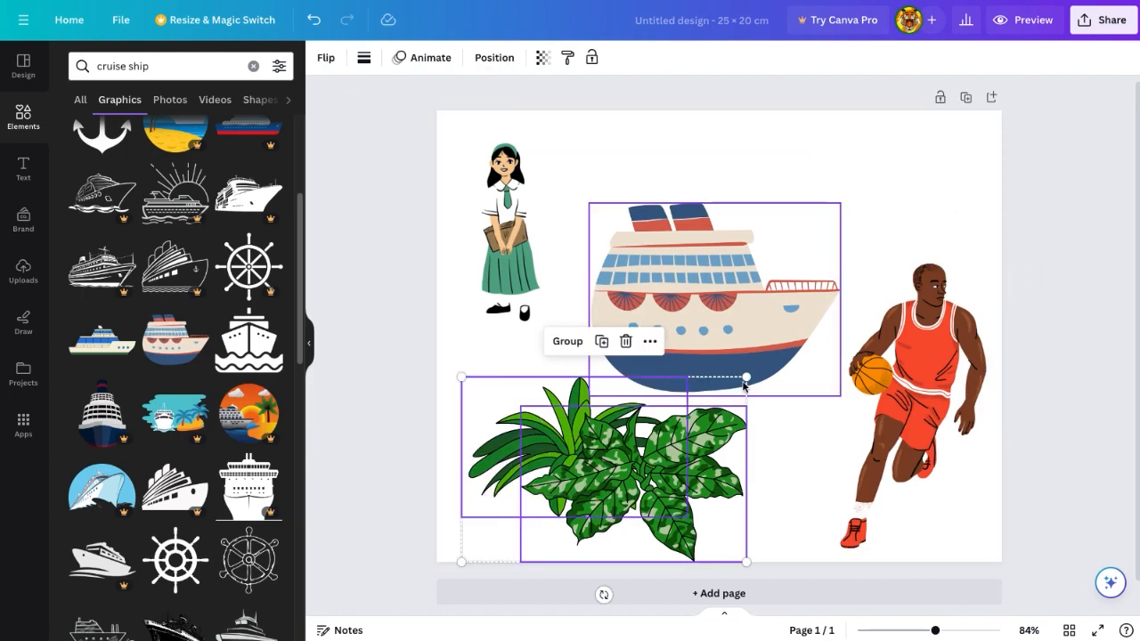
pyautogui.moveTo(697, 439); pyautogui.dragTo(787, 433)
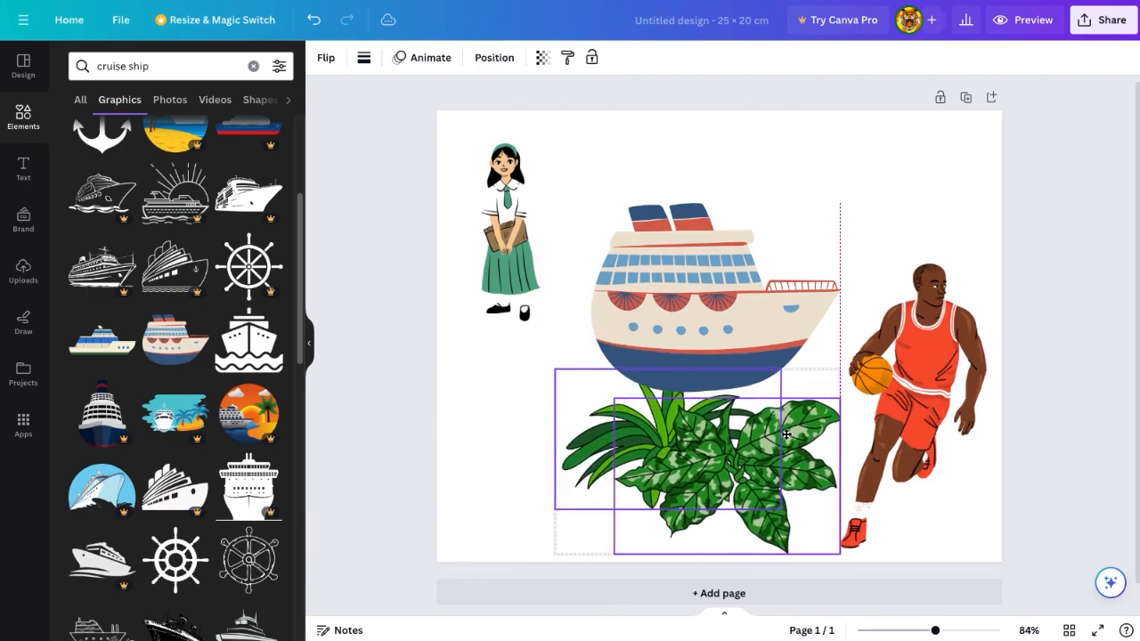
pyautogui.click(780, 279)
pyautogui.moveTo(780, 280); pyautogui.dragTo(847, 212)
pyautogui.click(533, 415)
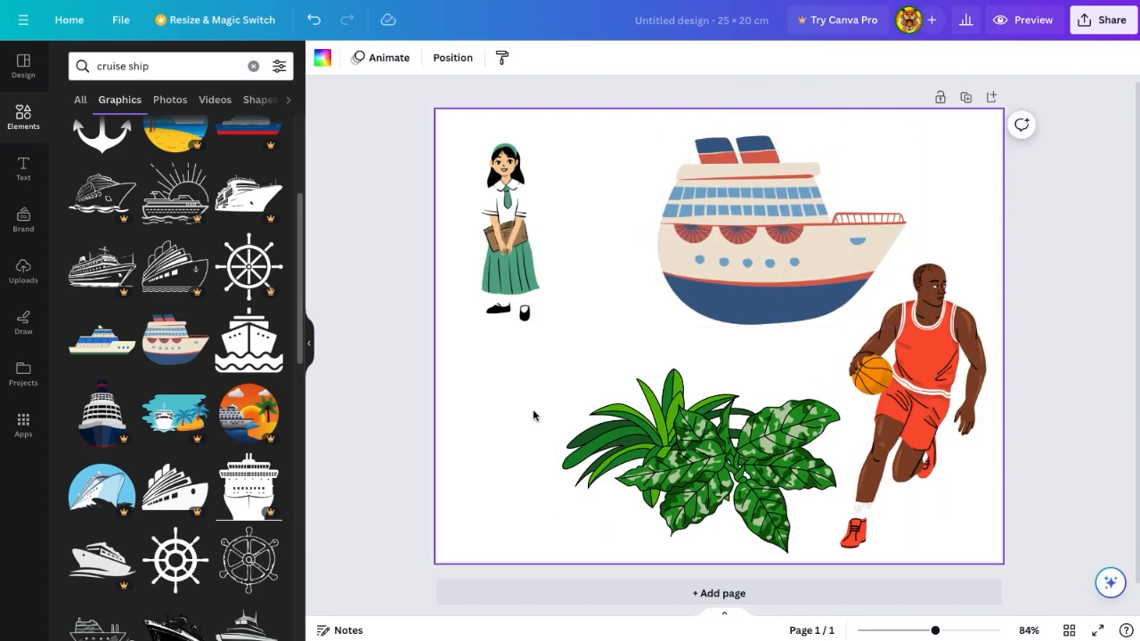
# - Add a rounded square shape, stretch it to about 6 by 11.9 cm, and place it over the schoolgirl in the page's upper-left corner
pyautogui.click(26, 121)
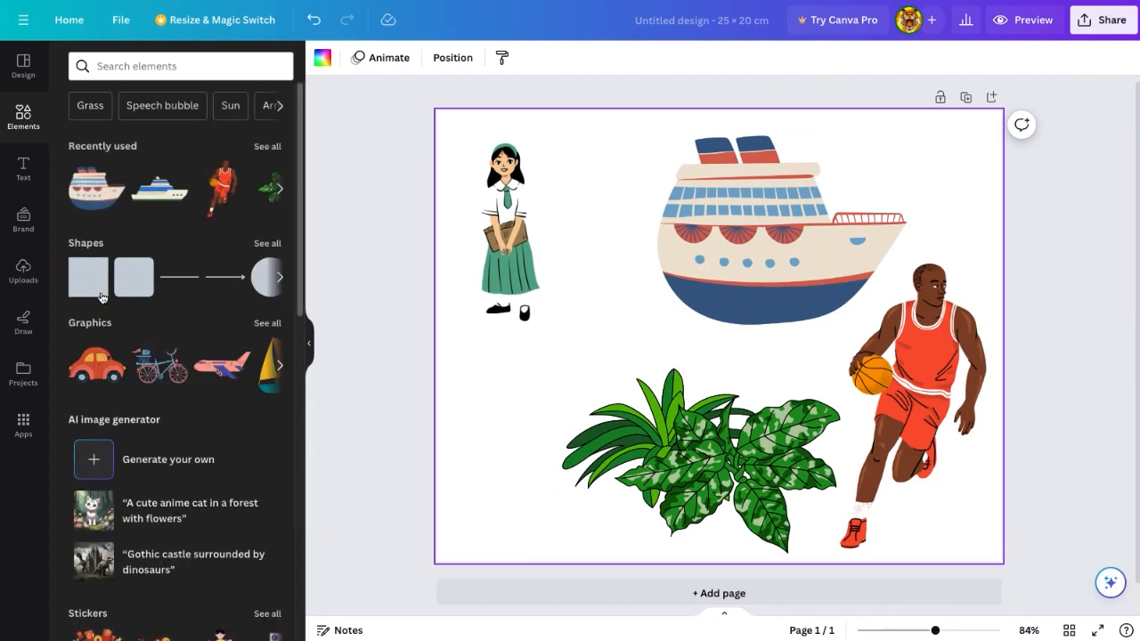
pyautogui.click(266, 244)
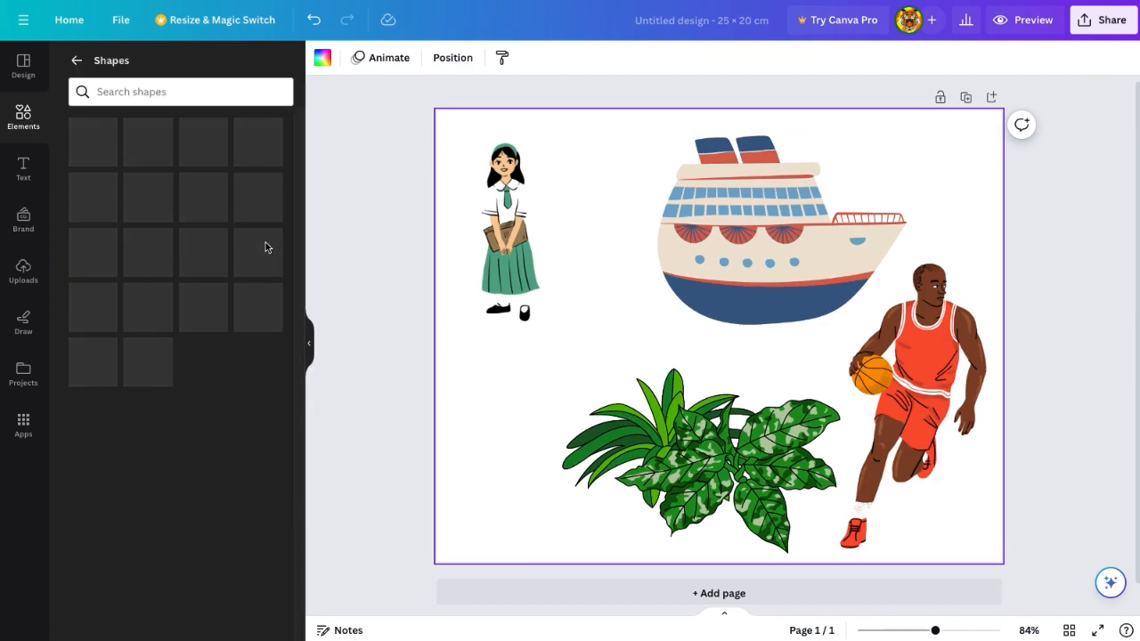
pyautogui.scroll(-1, 161, 376)
pyautogui.scroll(-2, 161, 375)
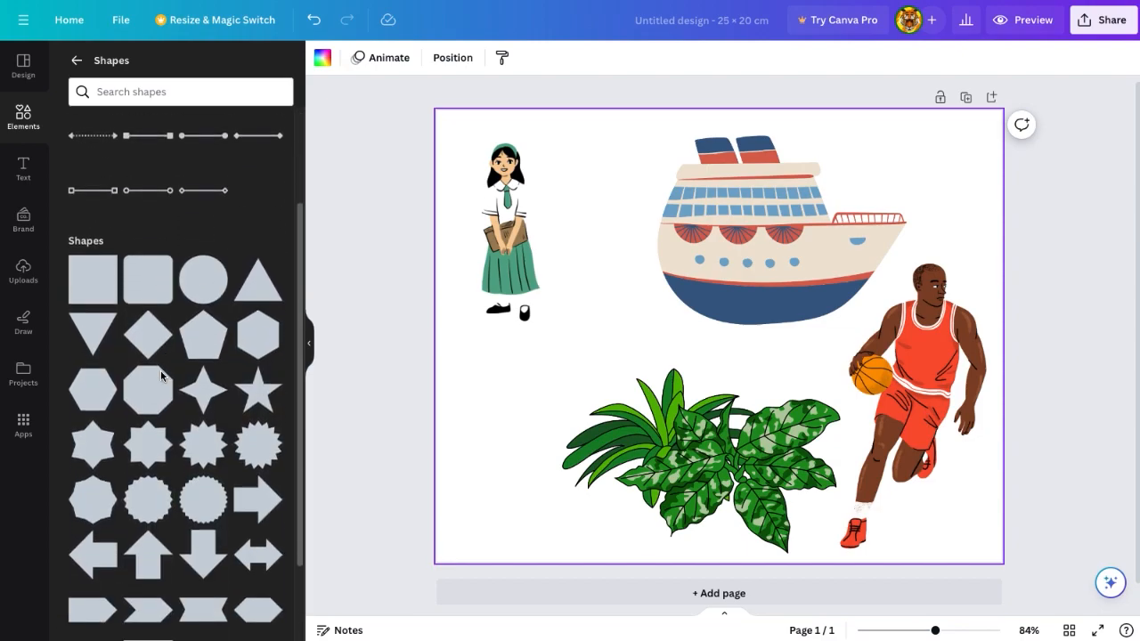
pyautogui.click(138, 283)
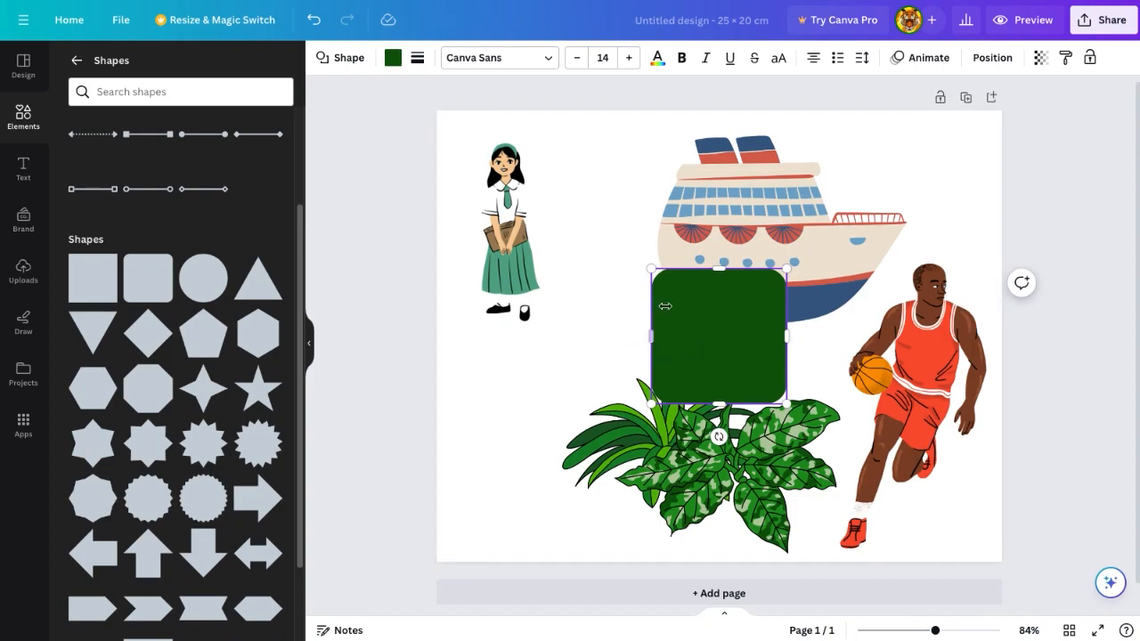
pyautogui.moveTo(713, 259); pyautogui.dragTo(713, 136)
pyautogui.moveTo(707, 233); pyautogui.dragTo(500, 209)
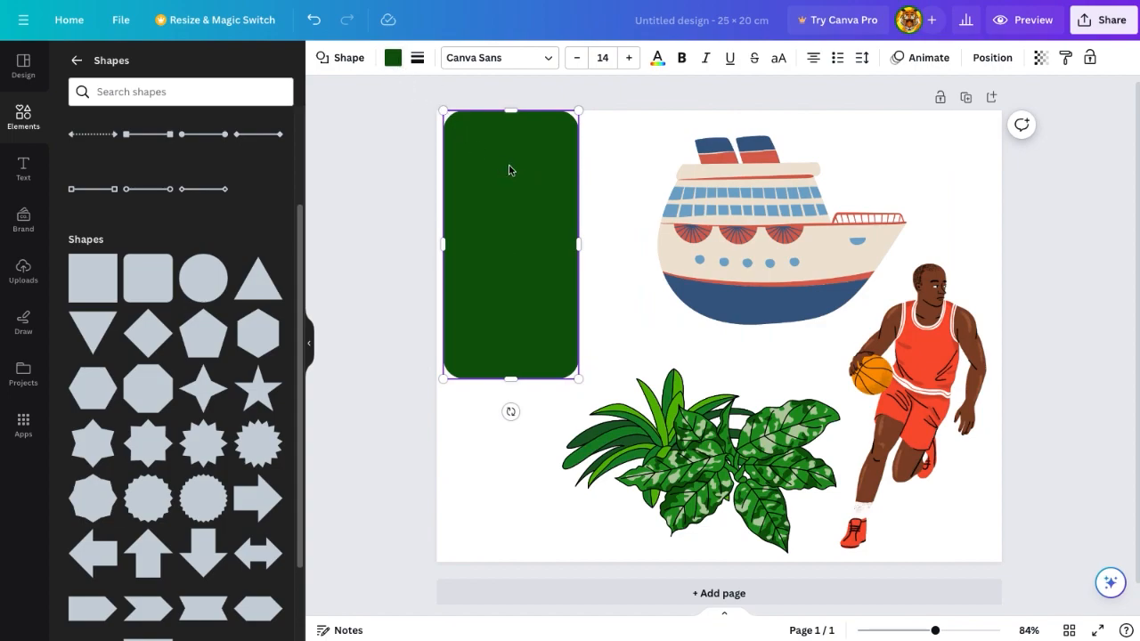
# - Send the green rounded rectangle to the back and enlarge the schoolgirl to about 3.2 by 9.9 cm, centred on it
pyautogui.click(997, 64)
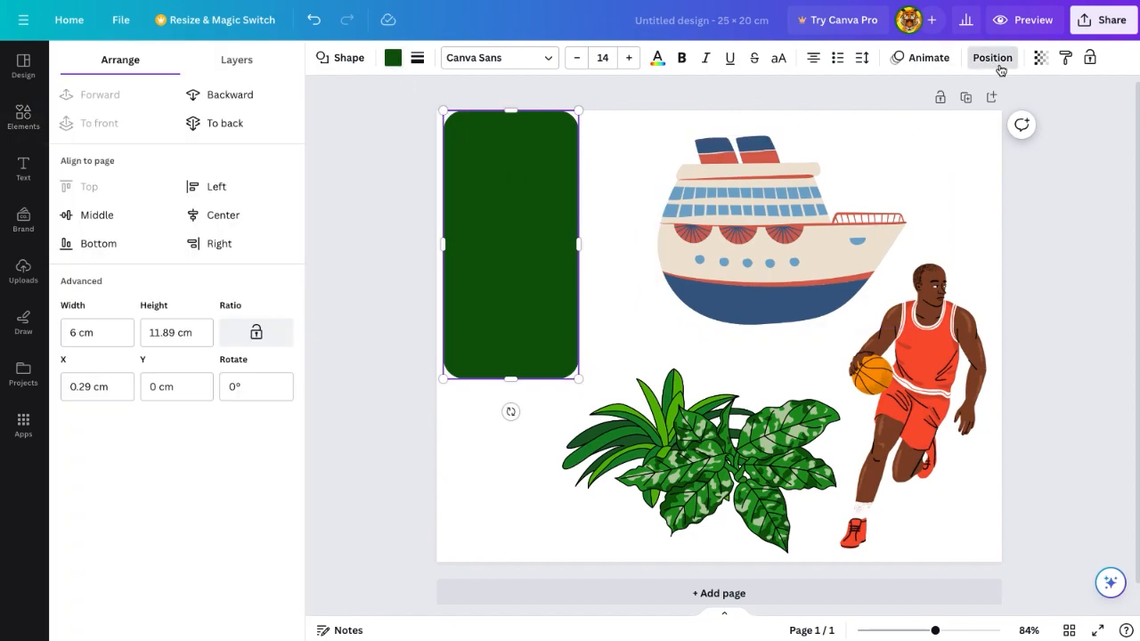
pyautogui.click(224, 124)
pyautogui.click(505, 228)
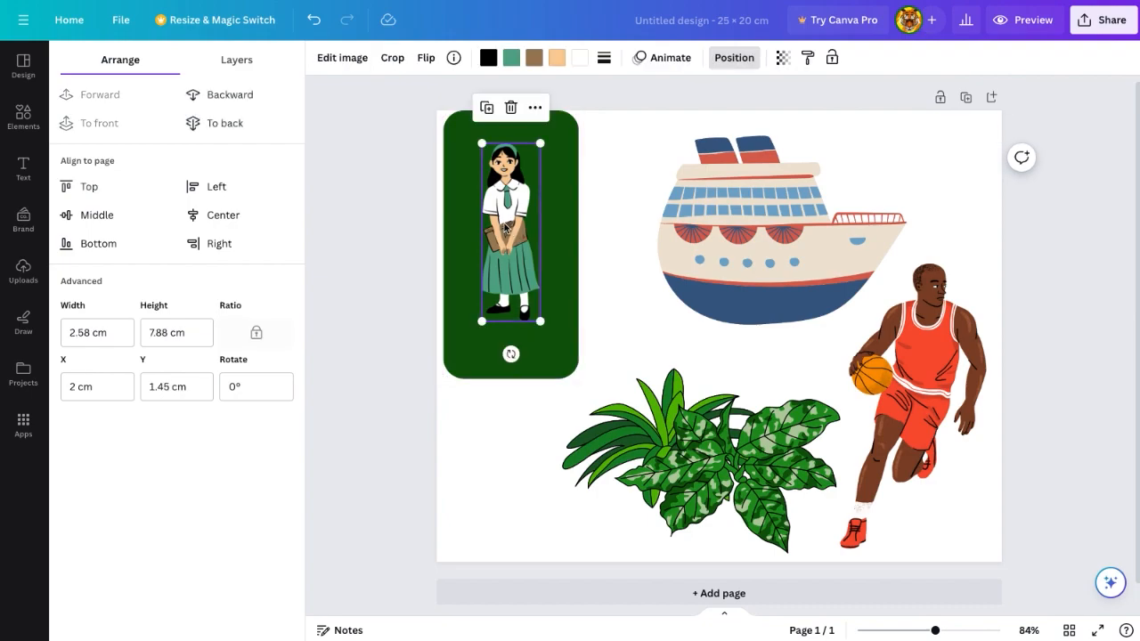
pyautogui.moveTo(539, 321); pyautogui.dragTo(555, 366)
pyautogui.hotkey('ctrl', 'z')
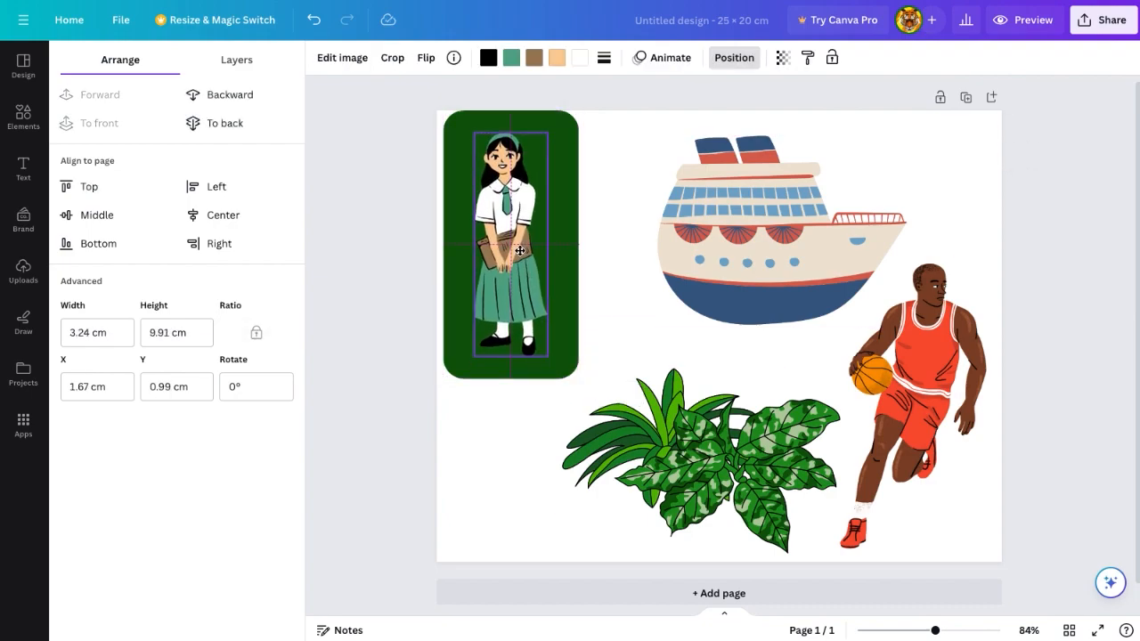
pyautogui.click(494, 424)
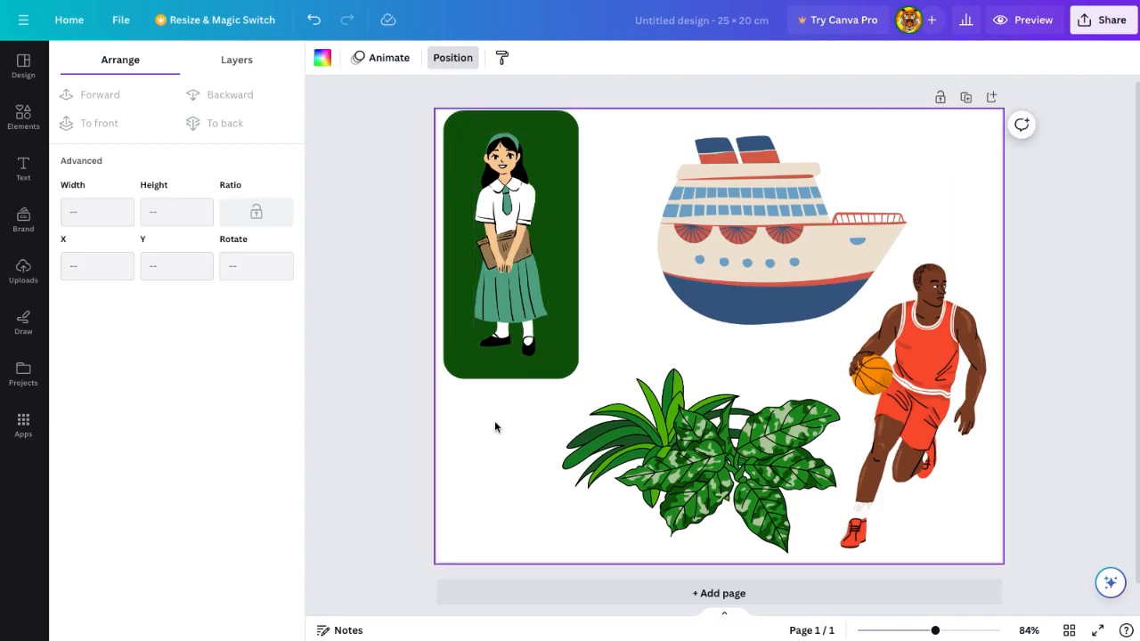
# - Add a text box that introduces the schoolgirl with "I'm" followed by her name
pyautogui.click(361, 227)
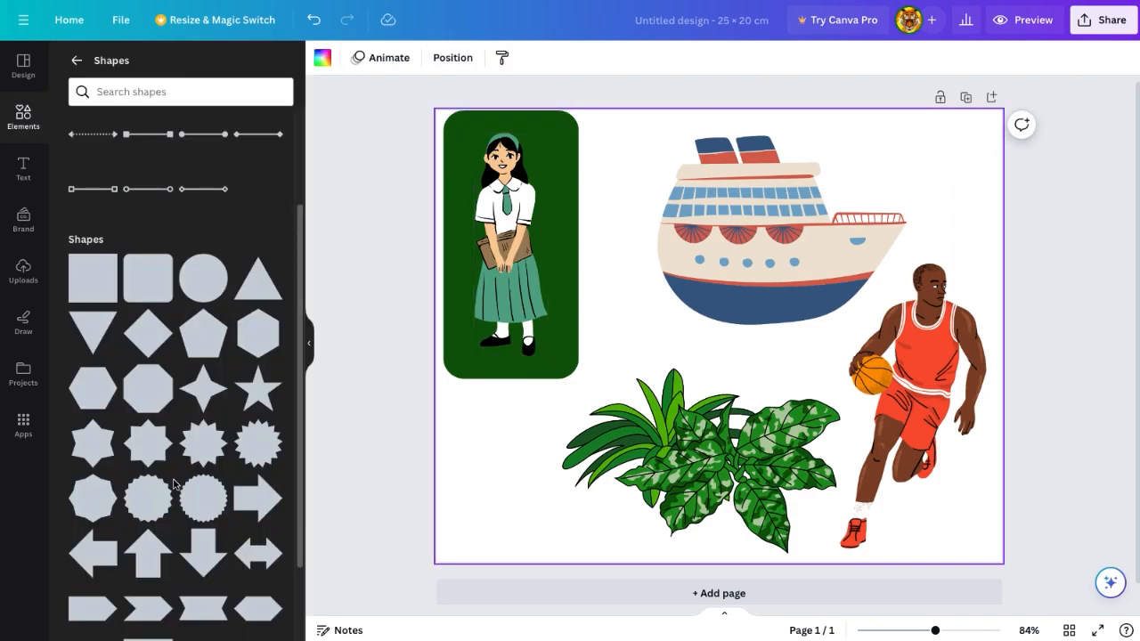
pyautogui.scroll(-3, 174, 483)
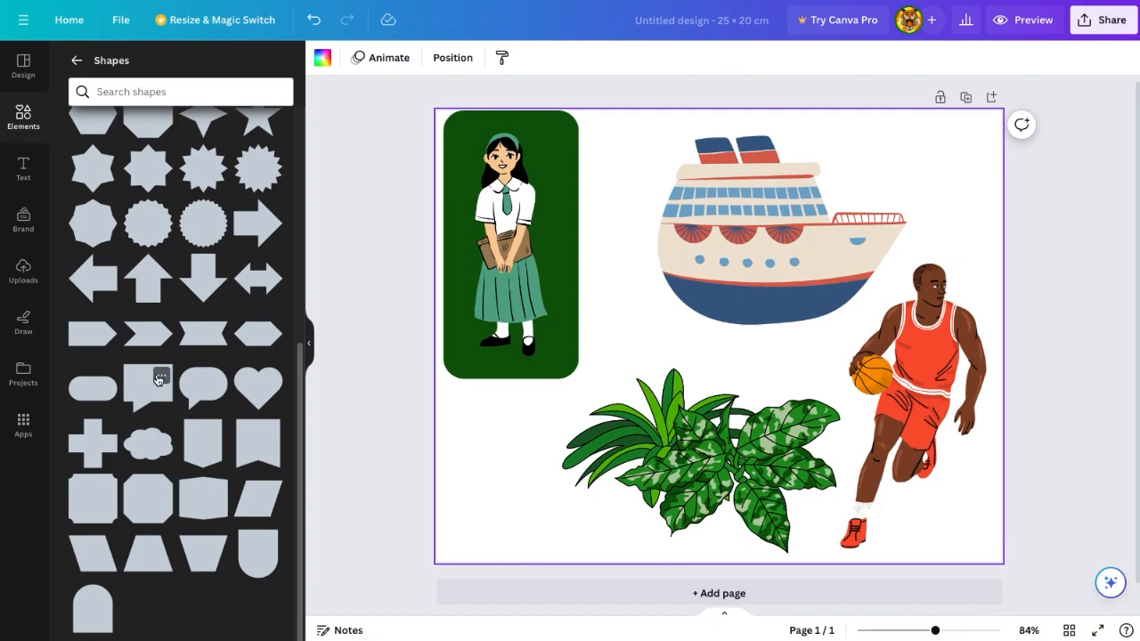
pyautogui.click(20, 168)
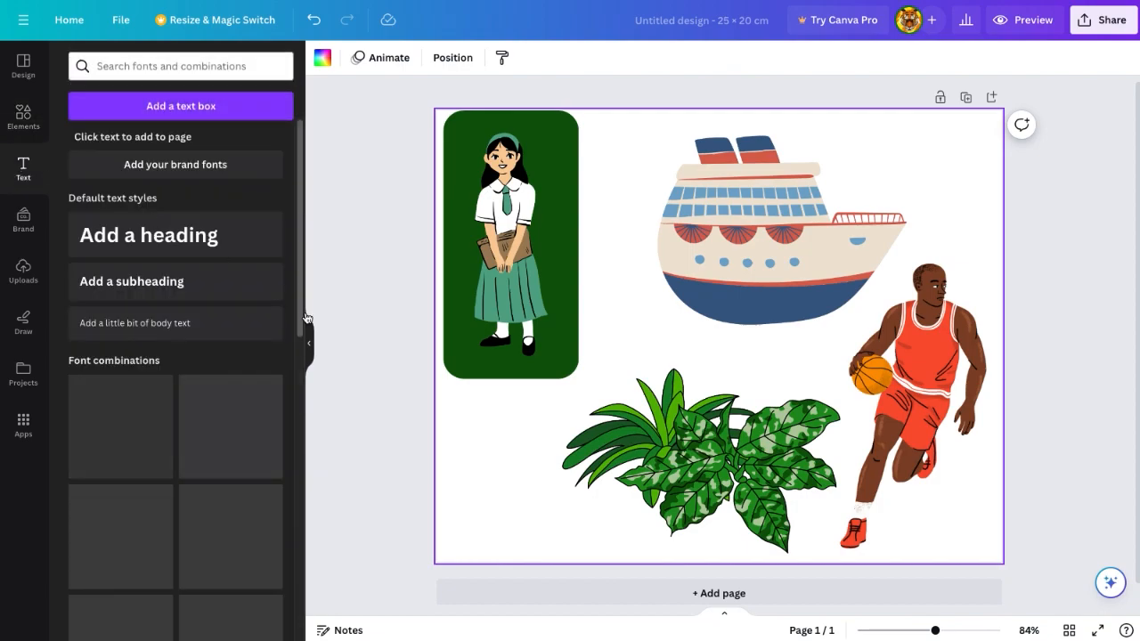
pyautogui.click(187, 108)
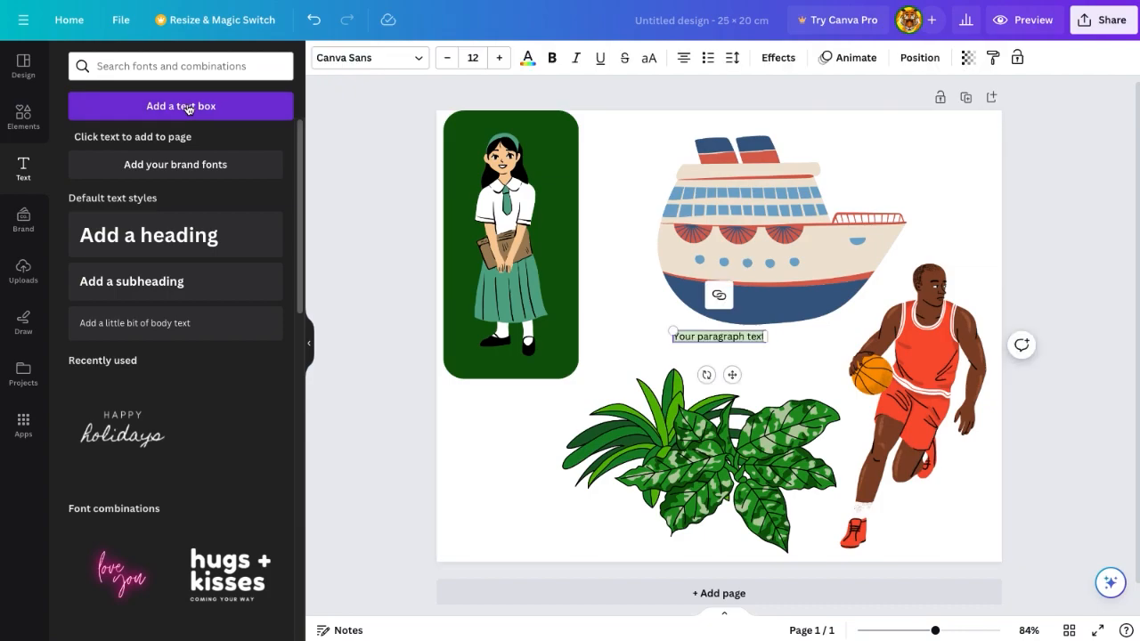
pyautogui.press('BackSpace')
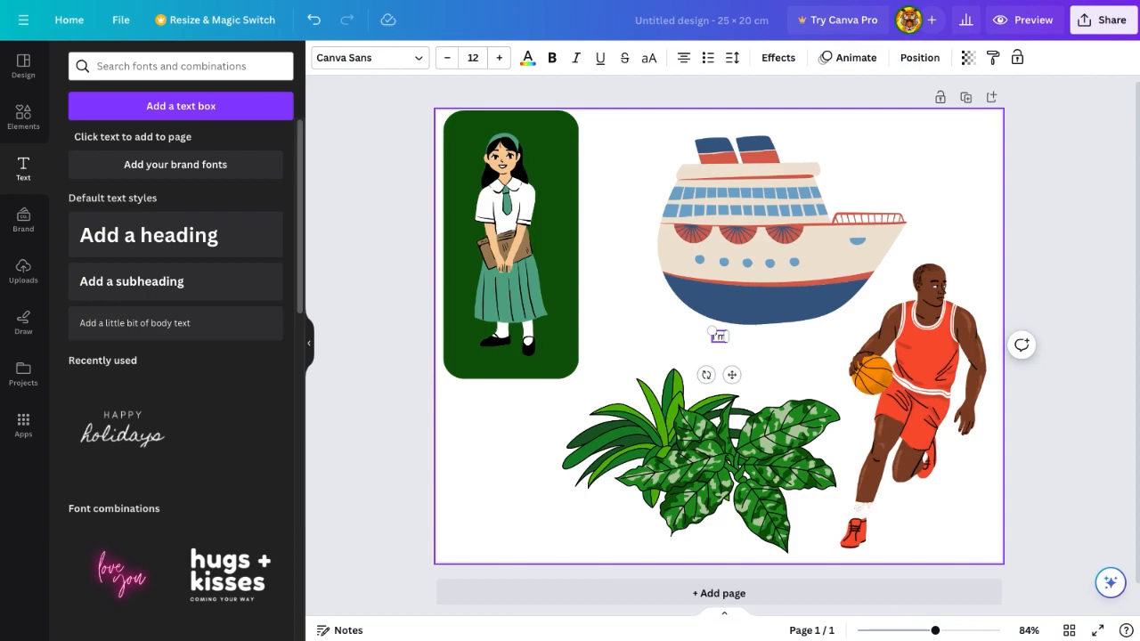
pyautogui.write("I'm Cerr")
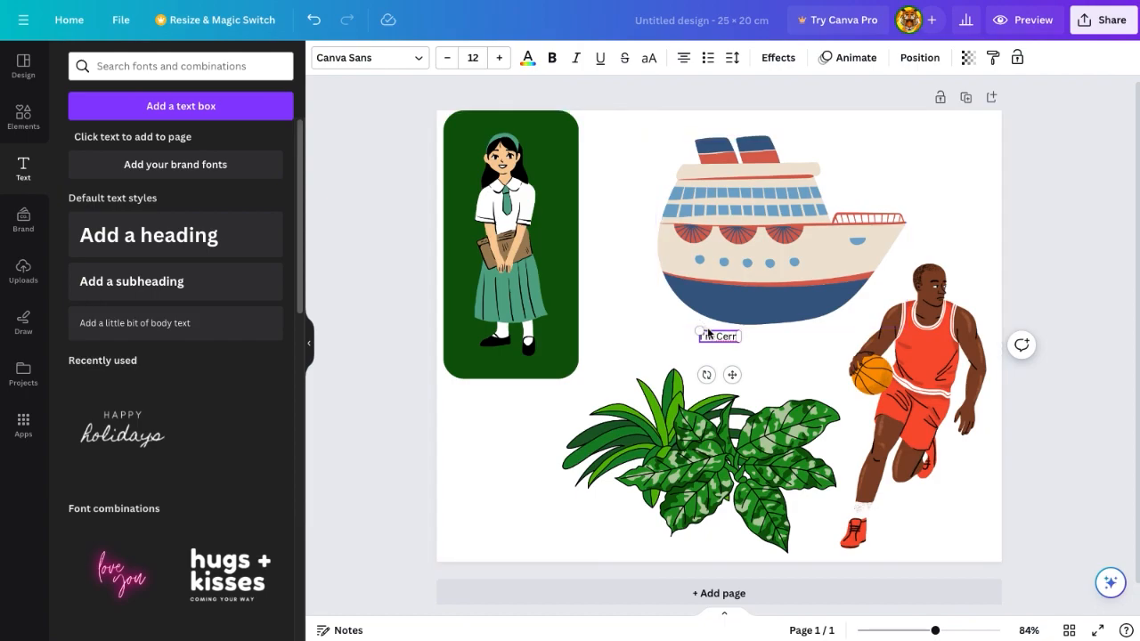
# - Format the whole introduction text at font size 34, in the cream document colour and bold
pyautogui.hotkey('ctrl', 'a')
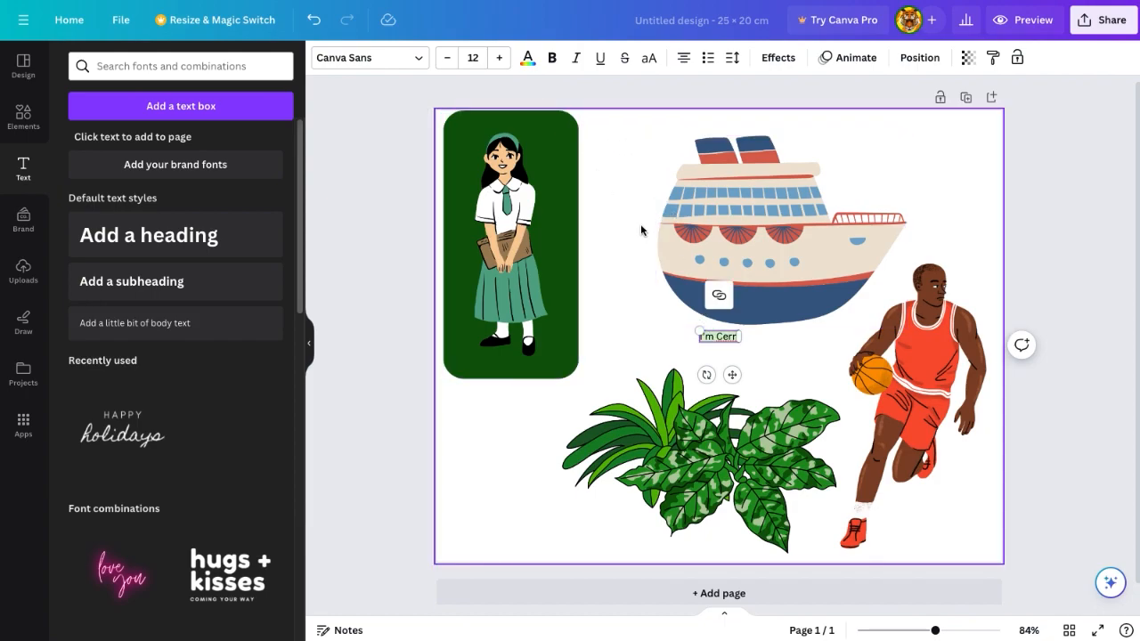
pyautogui.click(498, 59)
pyautogui.click(498, 58)
pyautogui.click(498, 59)
pyautogui.click(498, 59)
pyautogui.click(498, 59)
pyautogui.click(498, 59)
pyautogui.click(497, 59)
pyautogui.click(498, 59)
pyautogui.click(497, 58)
pyautogui.click(498, 59)
pyautogui.click(498, 58)
pyautogui.click(498, 59)
pyautogui.click(528, 59)
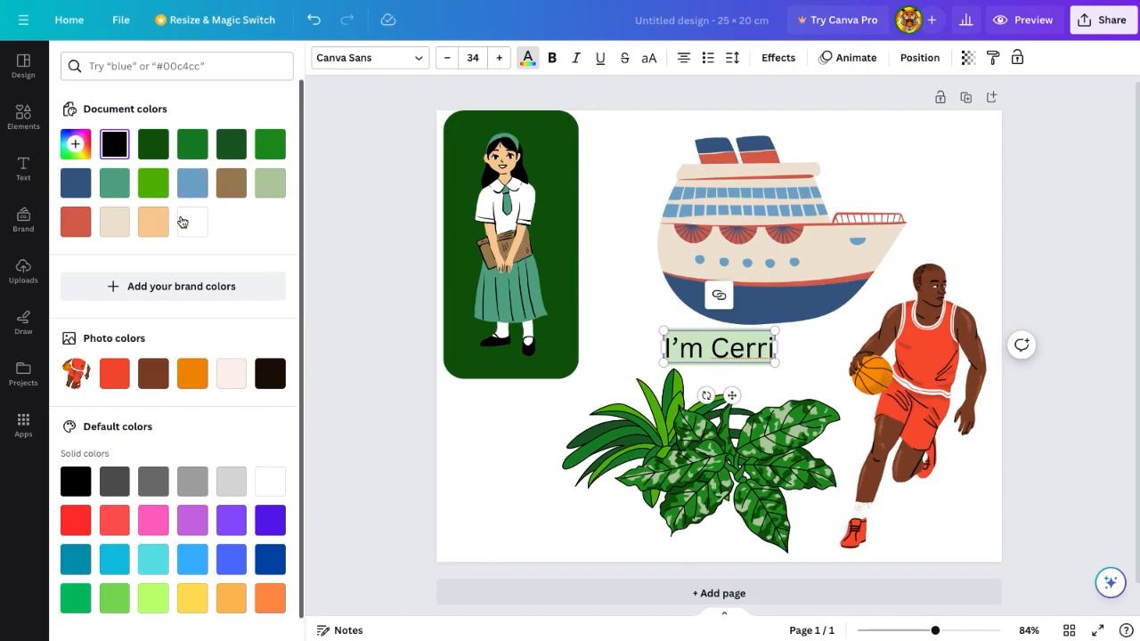
pyautogui.click(114, 228)
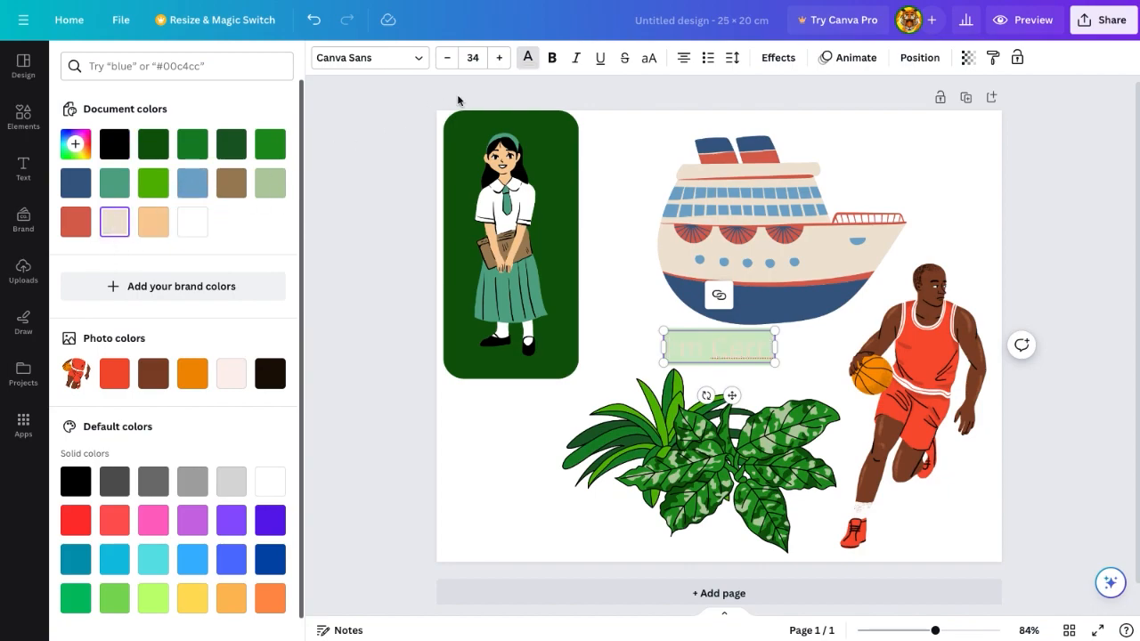
pyautogui.click(551, 58)
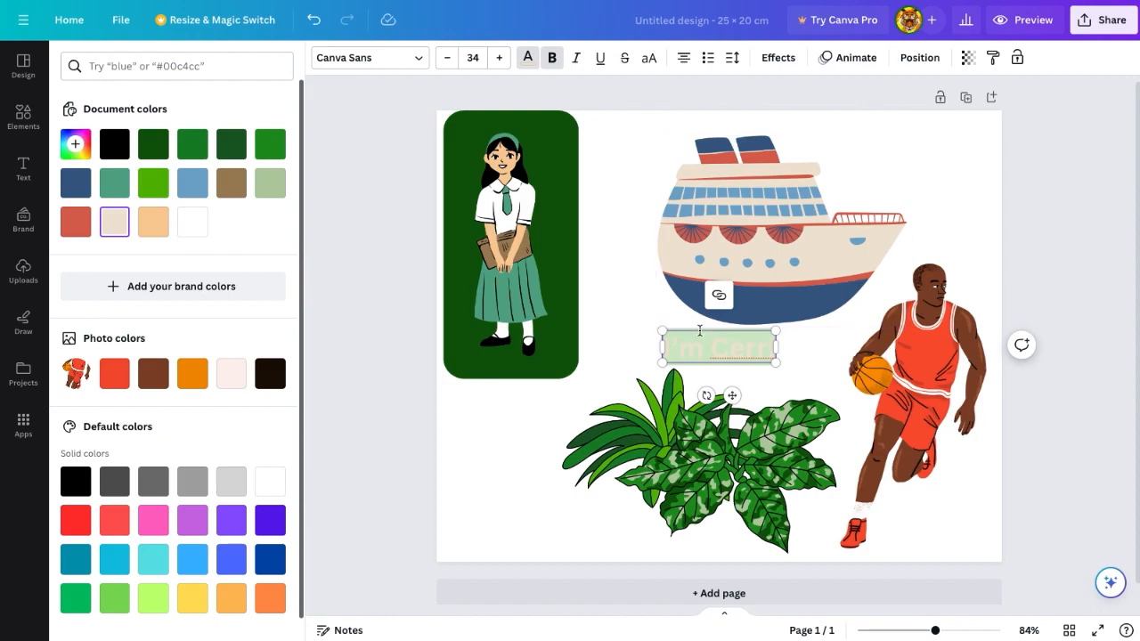
pyautogui.click(633, 311)
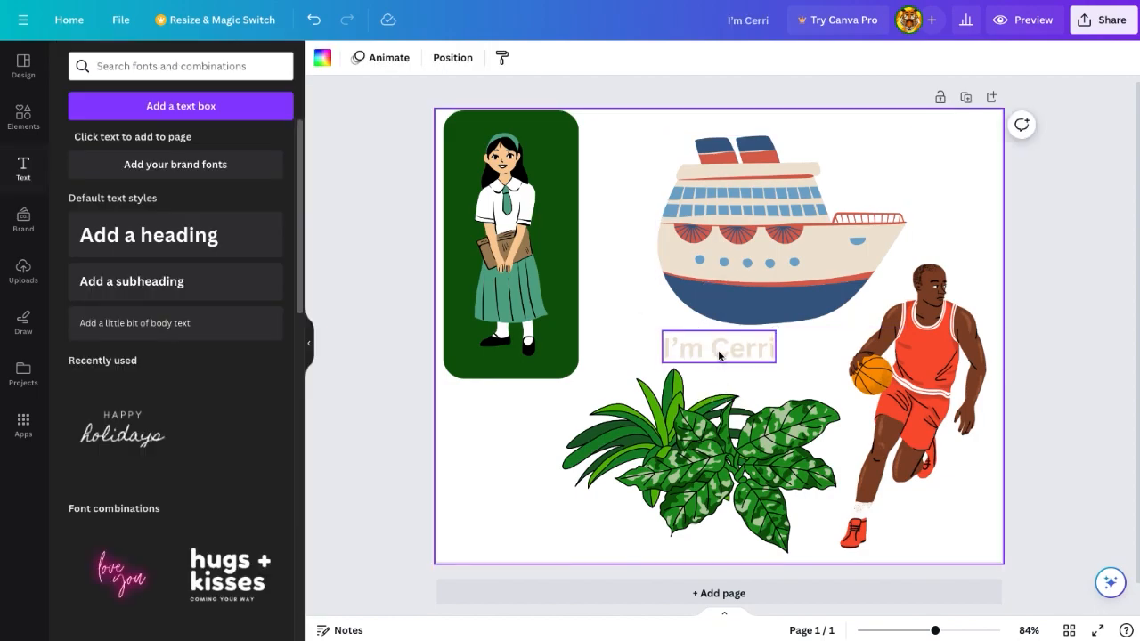
# - Place the introduction text at the bottom of the green rounded rectangle and nudge the schoolgirl up above it
pyautogui.moveTo(721, 352); pyautogui.dragTo(517, 359)
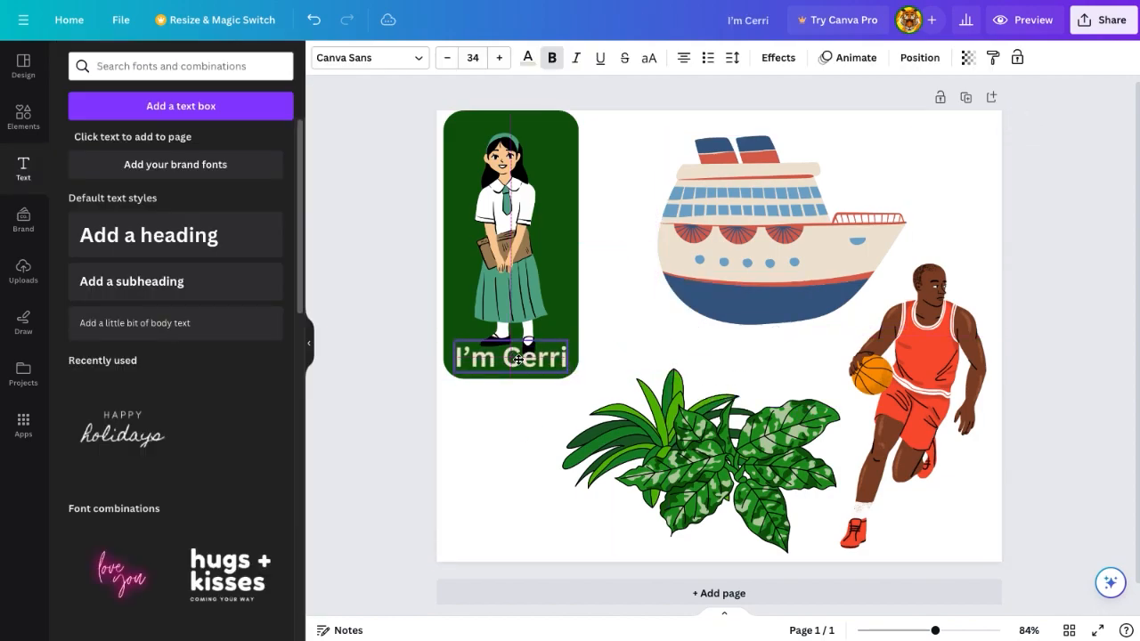
pyautogui.moveTo(511, 214); pyautogui.dragTo(515, 203)
pyautogui.click(475, 453)
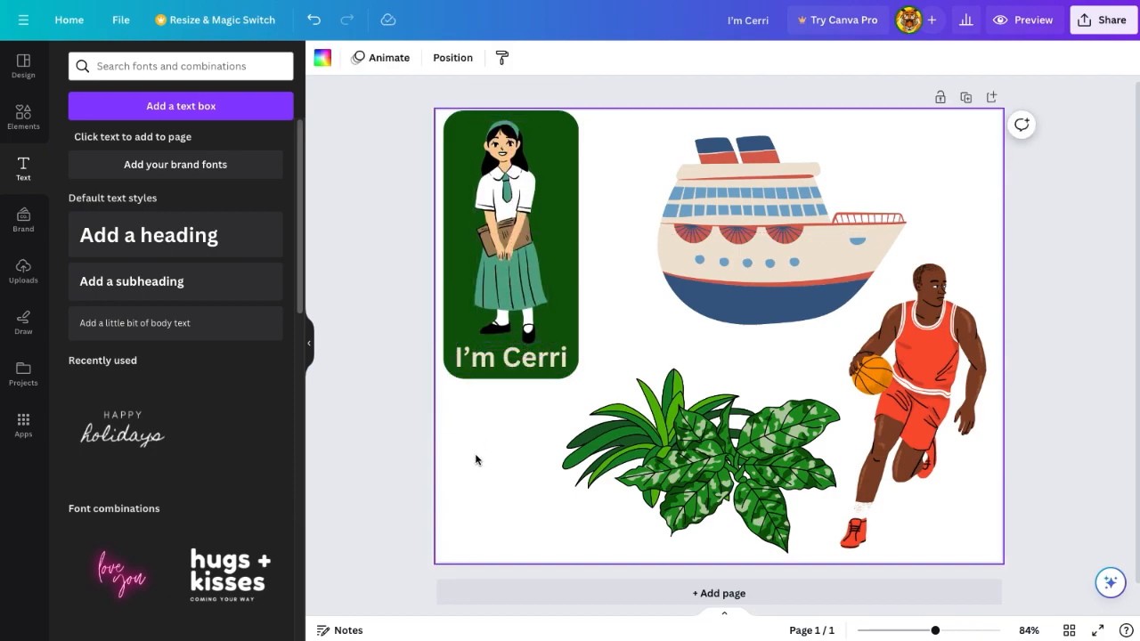
# - Shift the cruise ship slightly left and up, and download the design as a PNG at size 1
pyautogui.moveTo(748, 231); pyautogui.dragTo(726, 228)
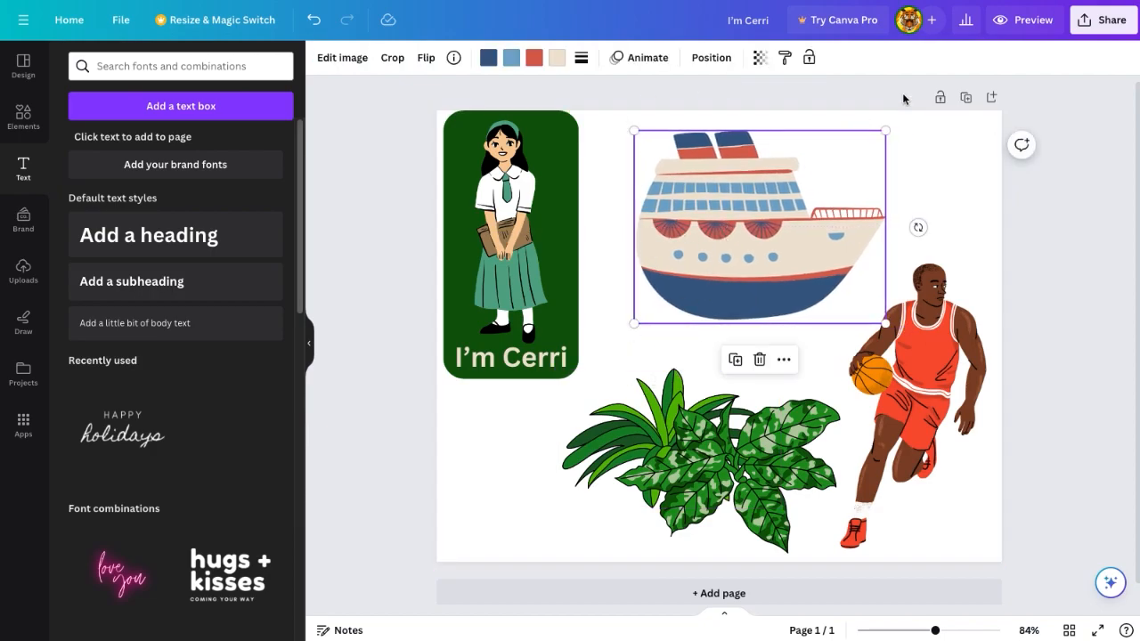
pyautogui.click(1111, 28)
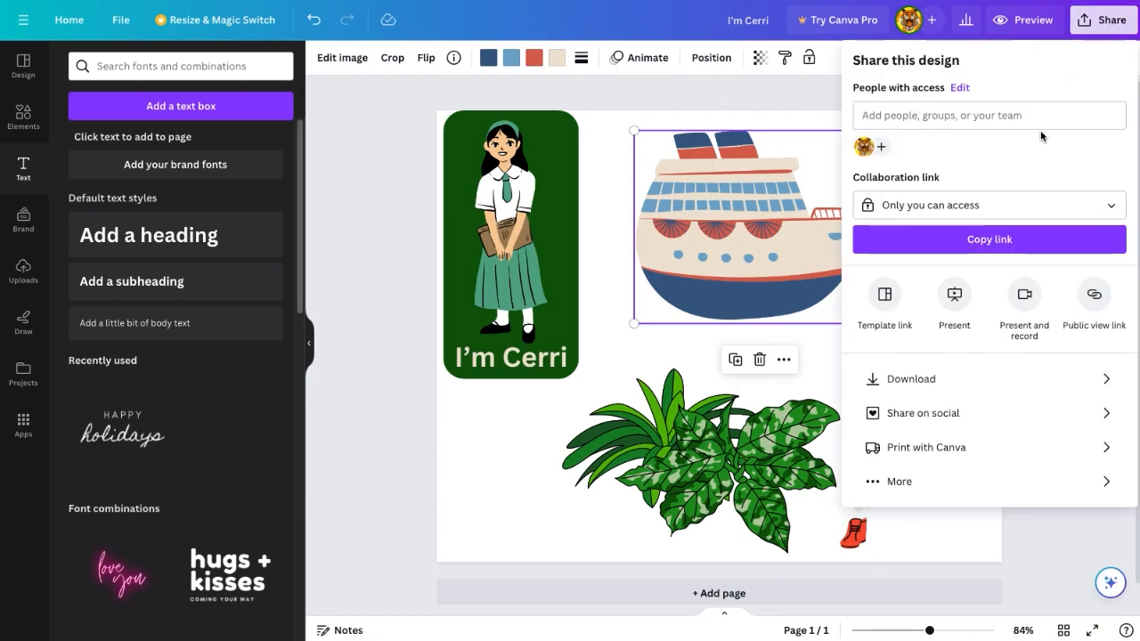
pyautogui.click(942, 381)
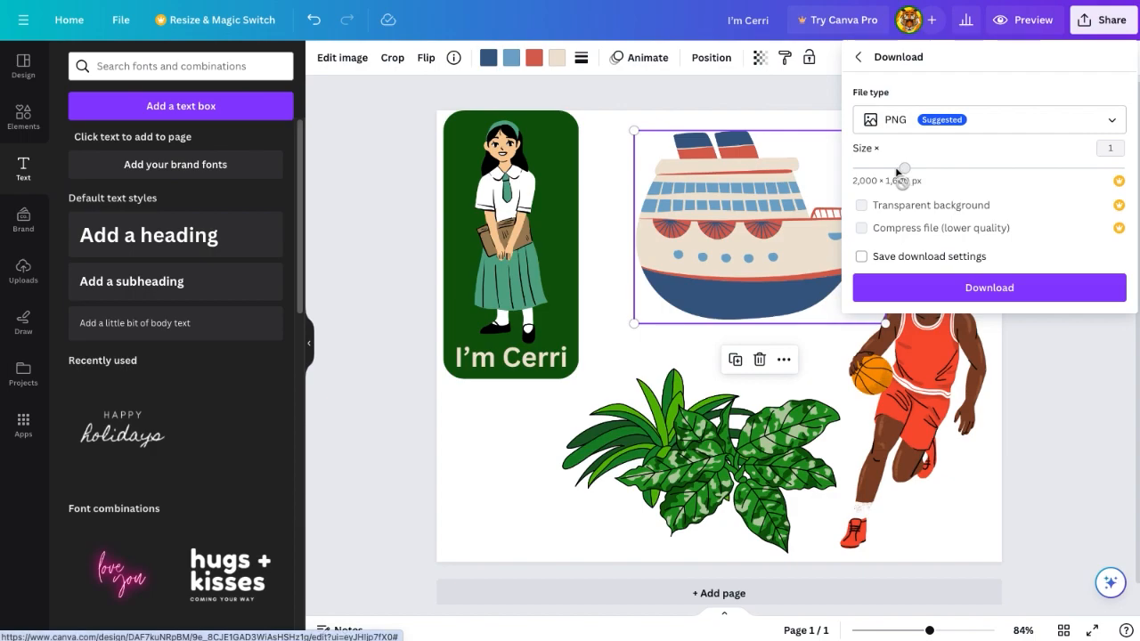
pyautogui.click(979, 288)
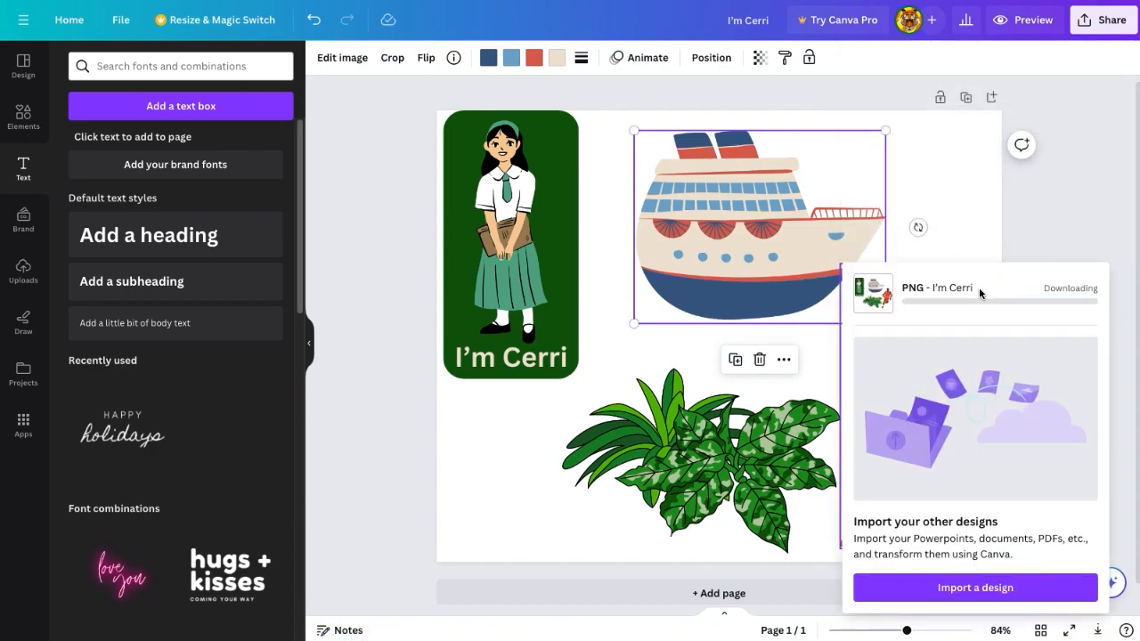